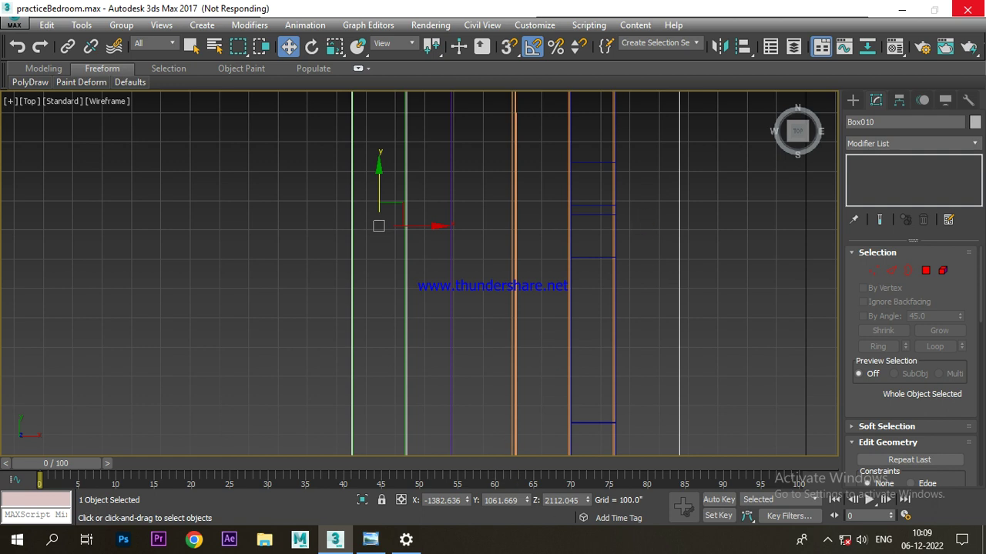
left_click(827, 539)
left_click(798, 514)
left_click(459, 372)
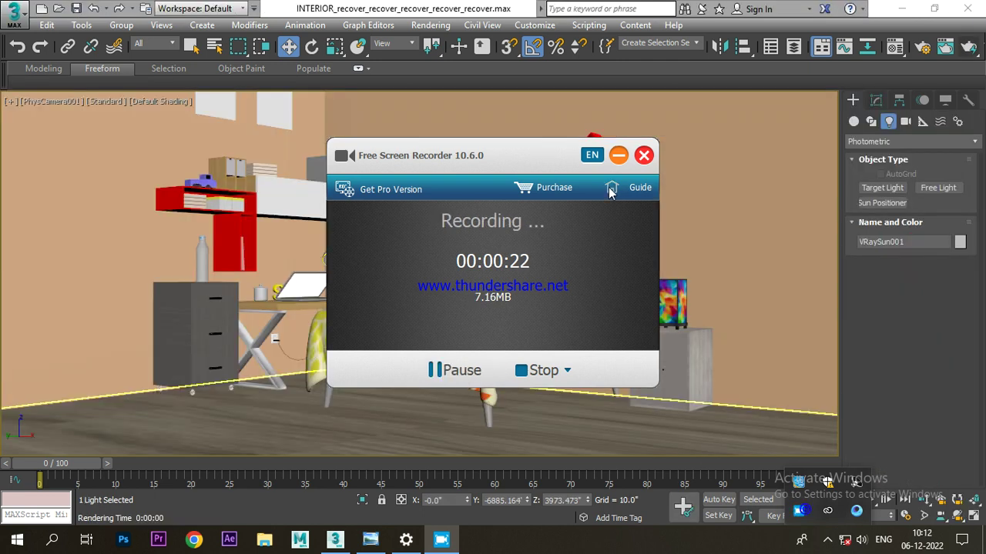
left_click(853, 121)
left_click(882, 188)
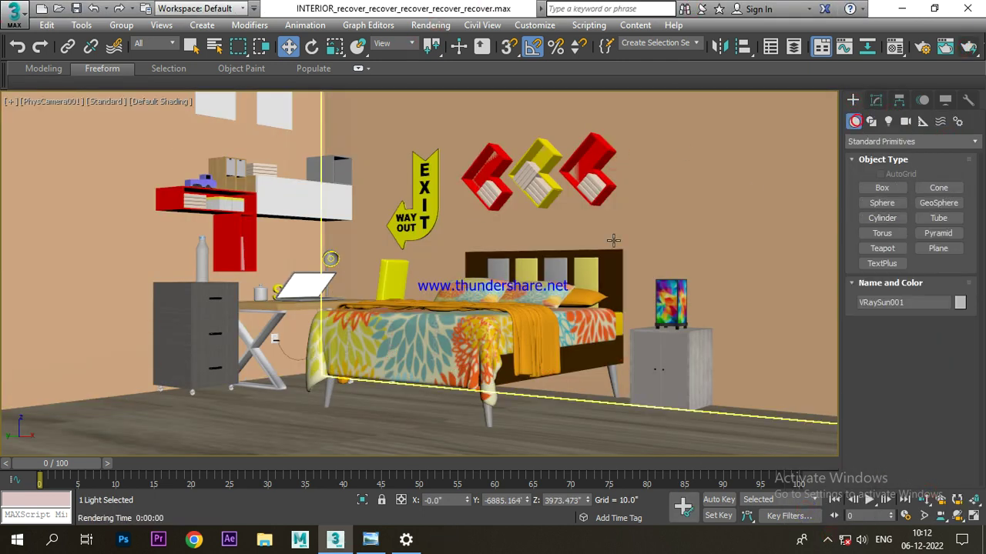
key("p")
scroll(506, 266, "down", 5)
mouse_move(506, 266)
middle_mouse_down("alt")
mouse_move(505, 295)
mouse_move(509, 254)
middle_mouse_up("alt")
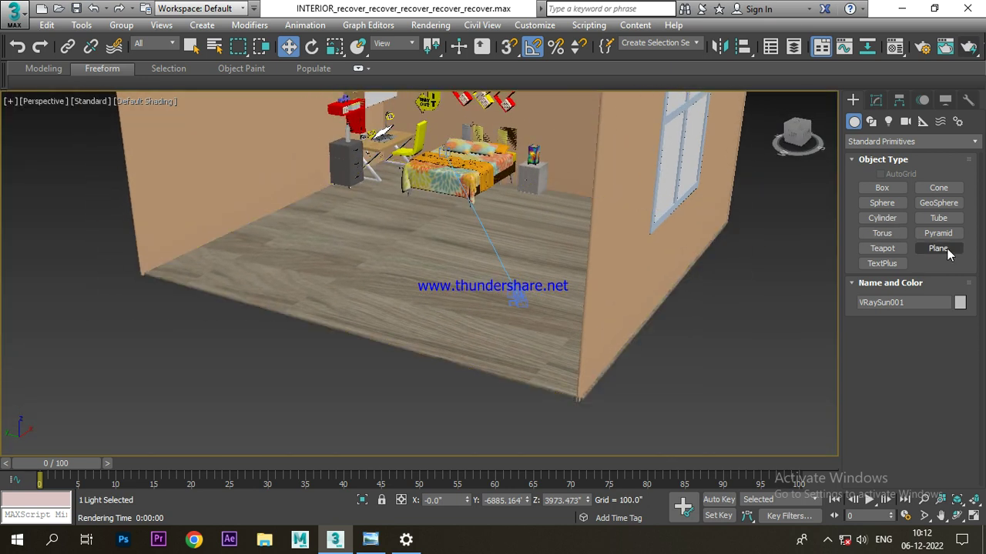
left_click(946, 252)
left_click_drag(193, 268, 649, 253)
key("w")
middle_click_drag(509, 285, 395, 231, "alt")
key("alt+w")
right_click(614, 241)
key("Delete")
Create a rectangular plane for a rug in the wireframe top view, over the open floor area of the bedroom
right_click(300, 178)
key("F3")
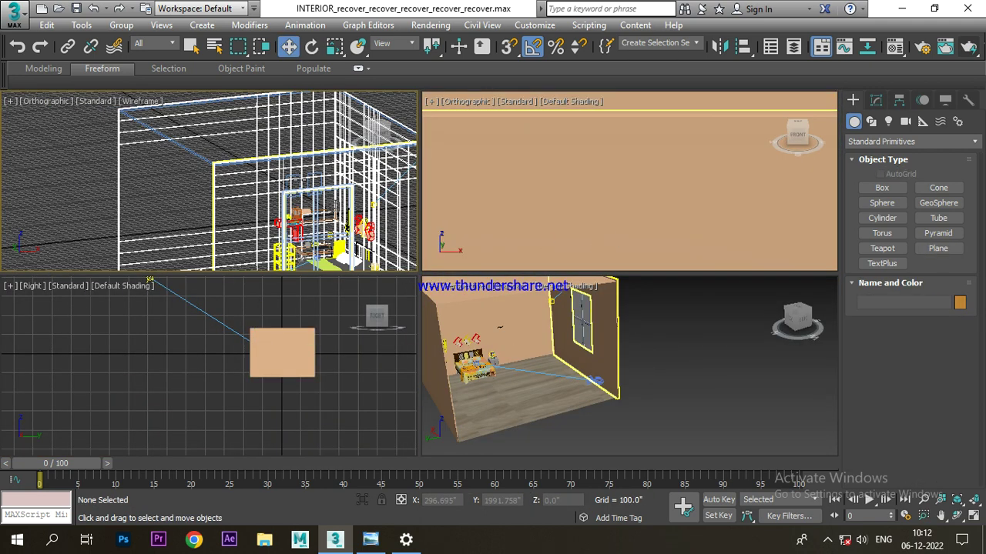
key("t")
key("alt+w")
scroll(360, 227, "down", 5)
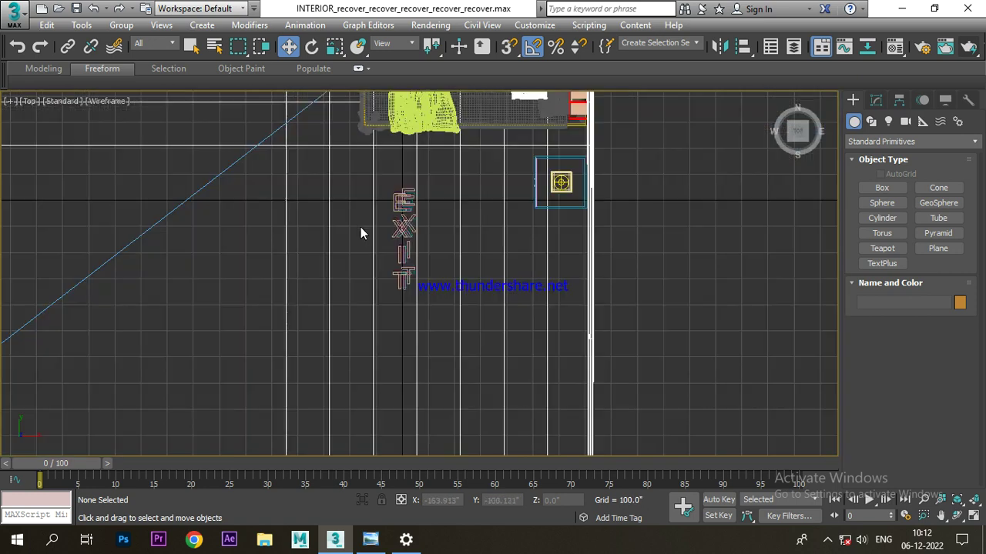
scroll(343, 226, "down", 3)
scroll(362, 248, "up", 2)
middle_click_drag(361, 247, 399, 290)
left_click(938, 248)
left_click_drag(243, 158, 396, 385)
key("w")
Lower the rug plane along Z to about -1191.087' so it rests on the bedroom floor, and return to the perspective view
key("alt+w")
right_click(642, 362)
key("alt+w")
middle_click_drag(530, 332, 368, 306, "alt")
key("alt+w")
right_click(241, 378)
key("alt+w")
scroll(249, 378, "up", 5)
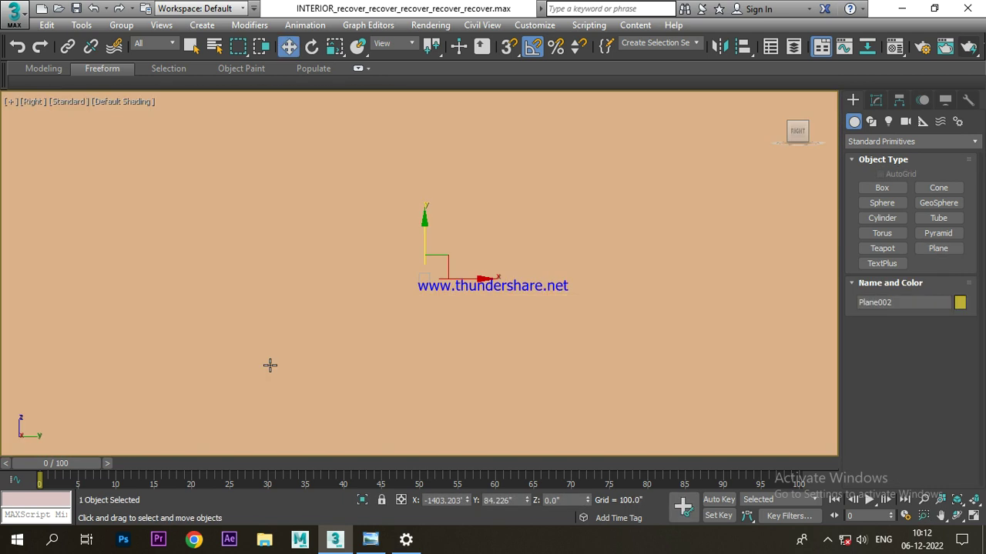
key("F3")
scroll(485, 244, "down", 4)
left_click_drag(429, 113, 460, 268)
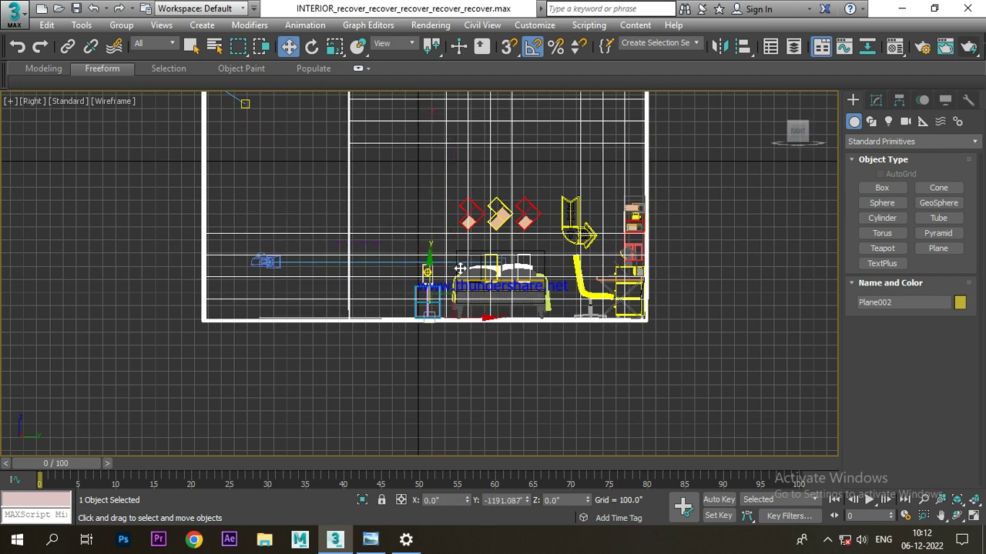
key("alt+w")
right_click(542, 334)
key("alt+w")
middle_click_drag(542, 333, 263, 138, "alt")
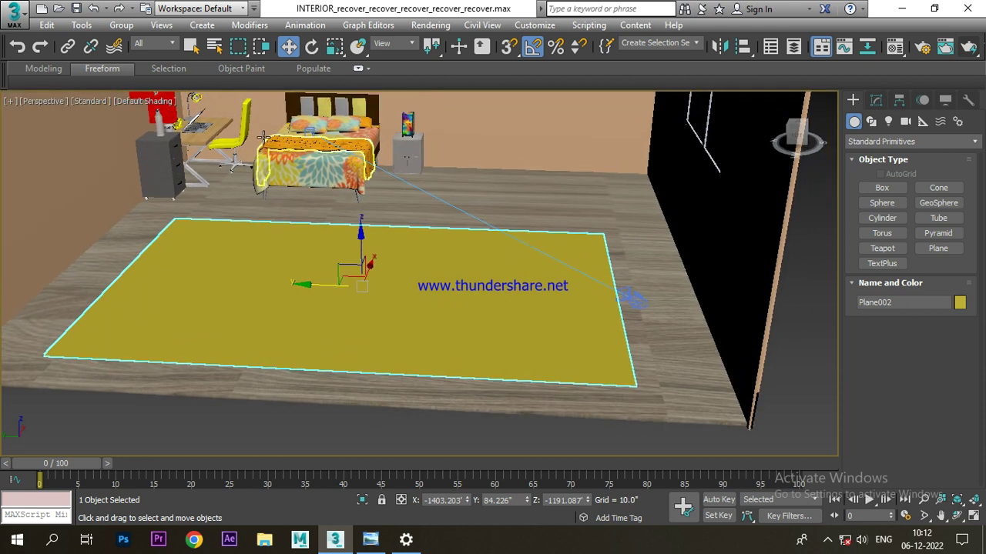
left_click(193, 25)
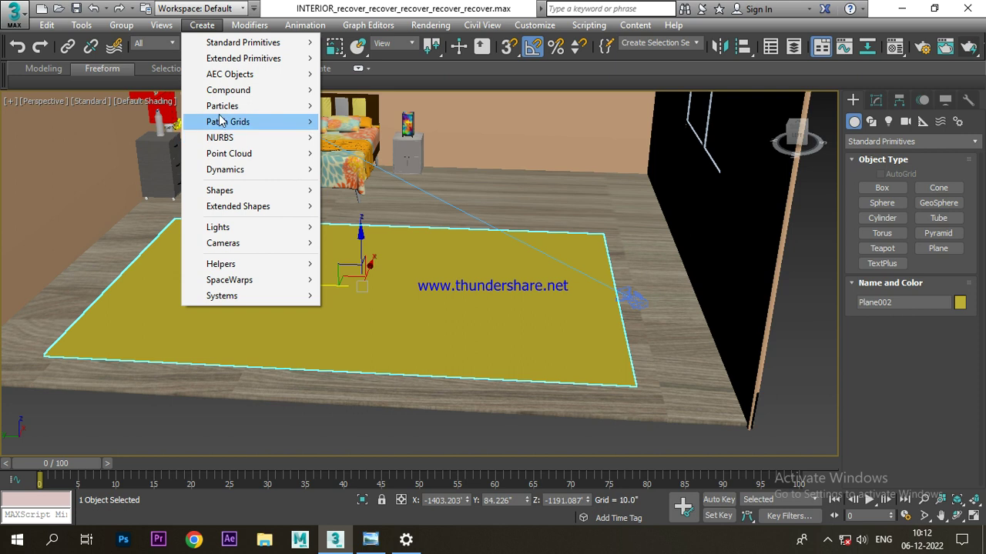
mouse_move(220, 121)
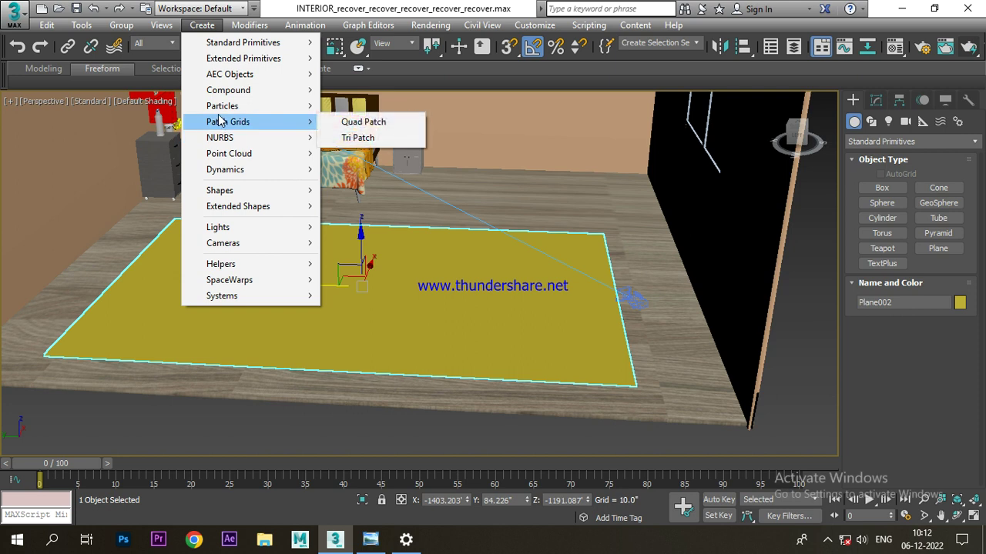
left_click(202, 25)
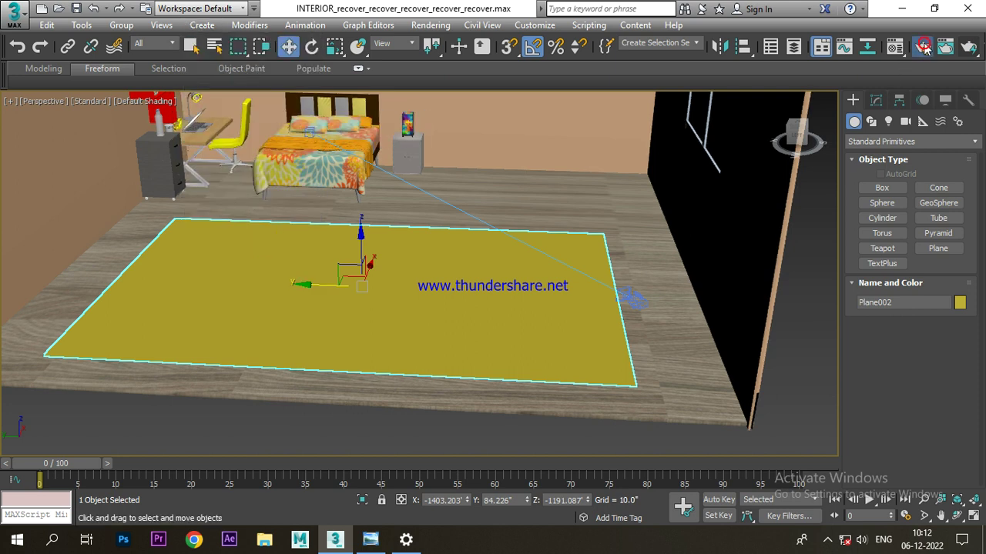
Choose V-Ray Adv 3.60.03 as the renderer in the render setup
left_click(924, 48)
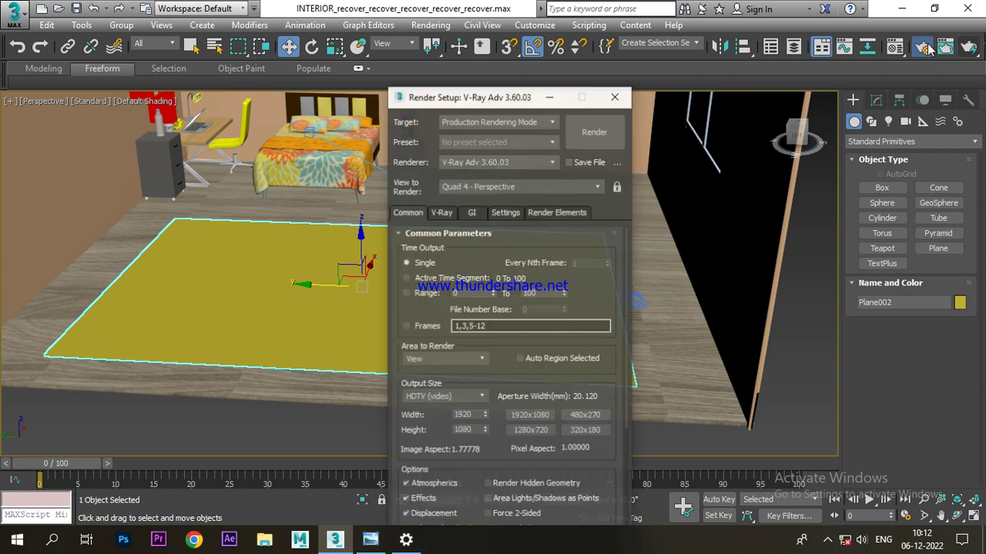
left_click(508, 163)
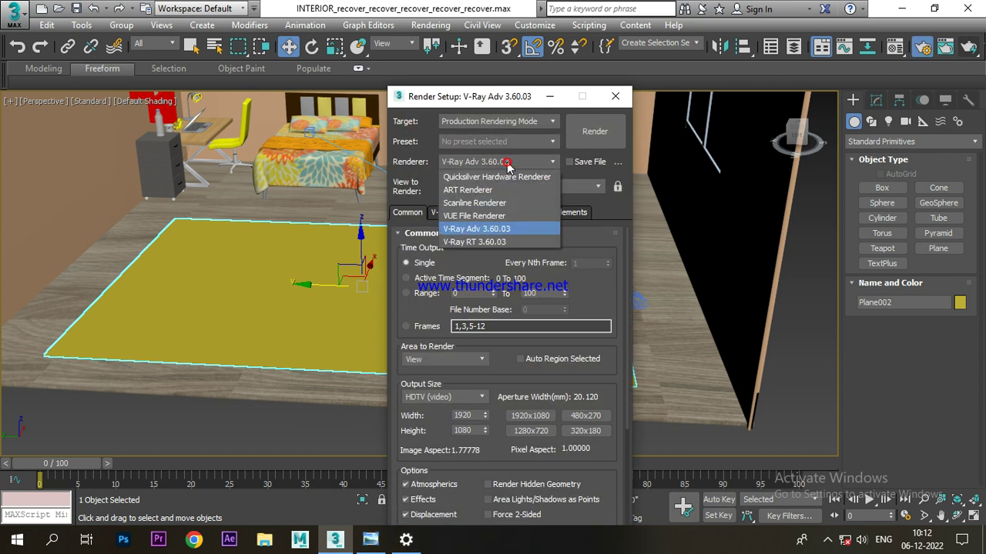
left_click(517, 232)
left_click(615, 97)
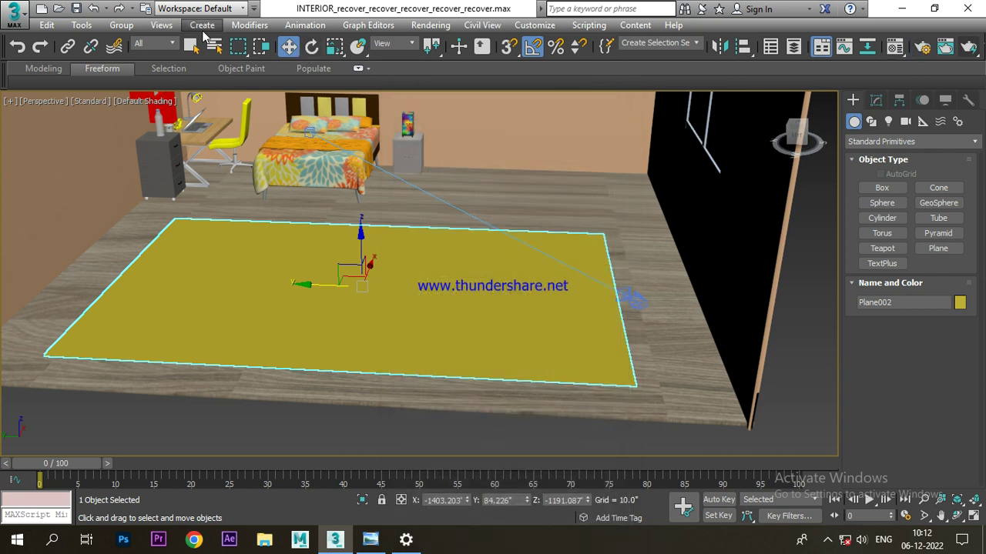
left_click(202, 25)
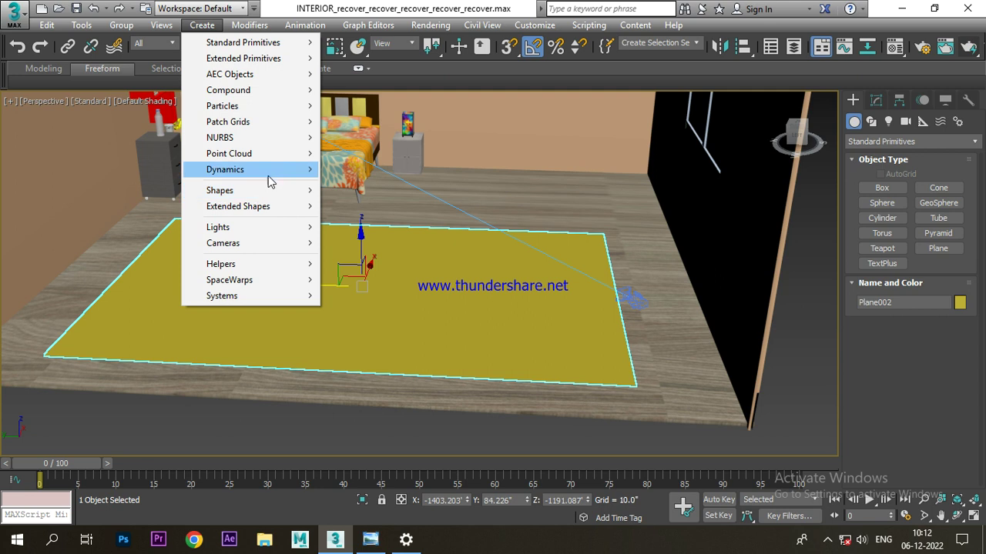
mouse_move(269, 179)
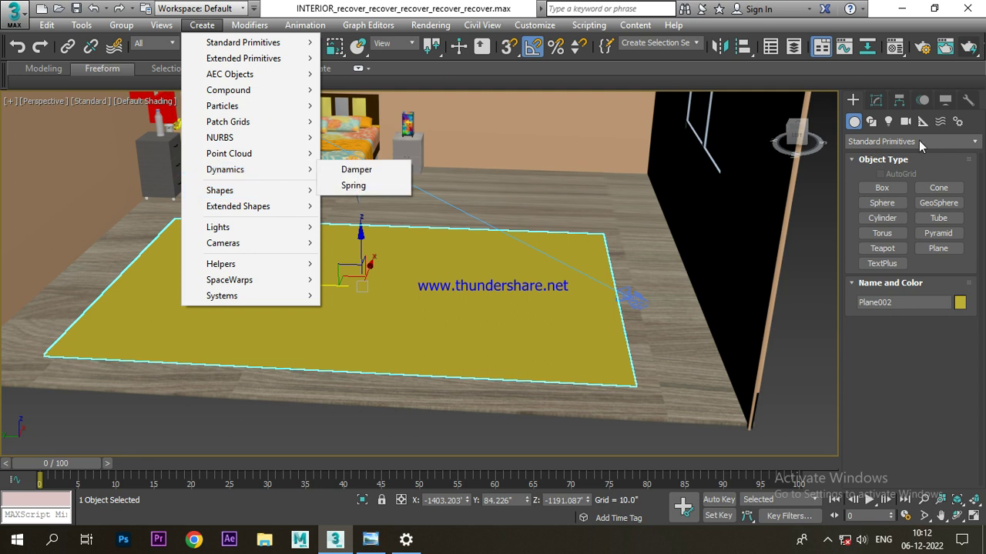
left_click(890, 122)
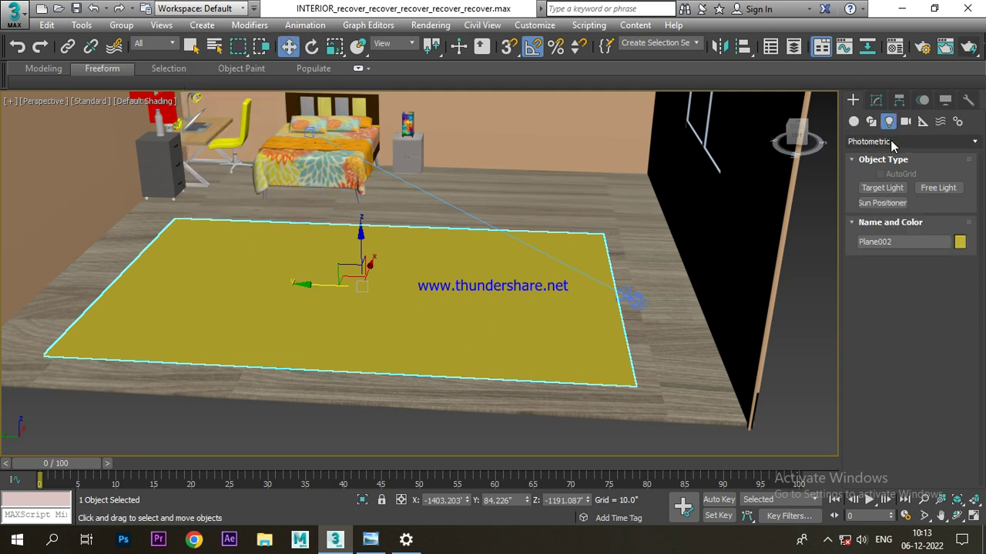
left_click(891, 141)
left_click(884, 184)
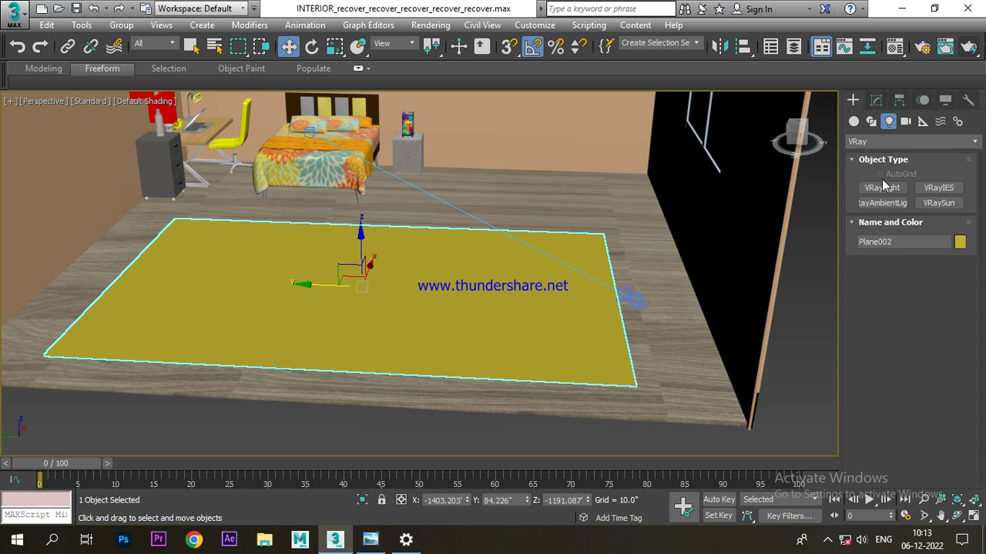
left_click(906, 122)
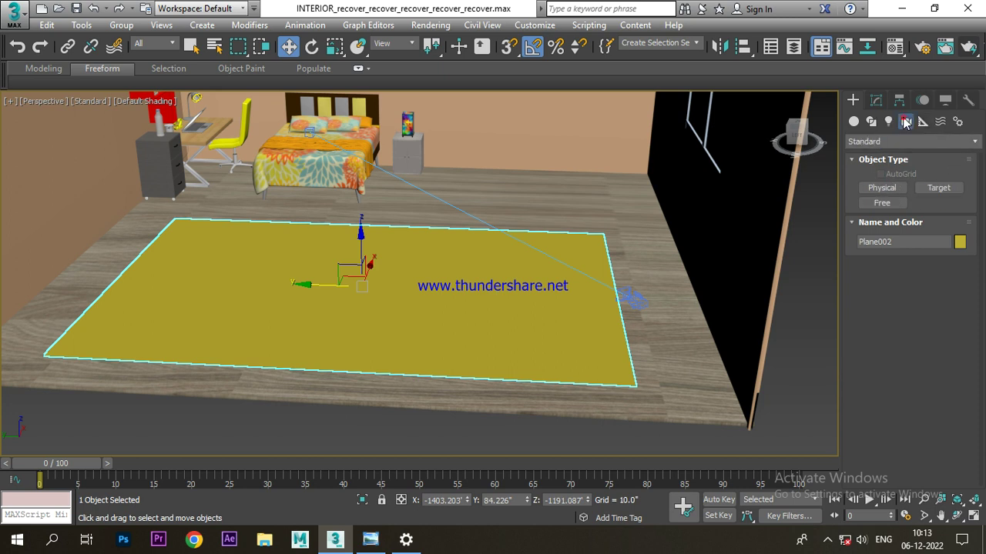
left_click(923, 121)
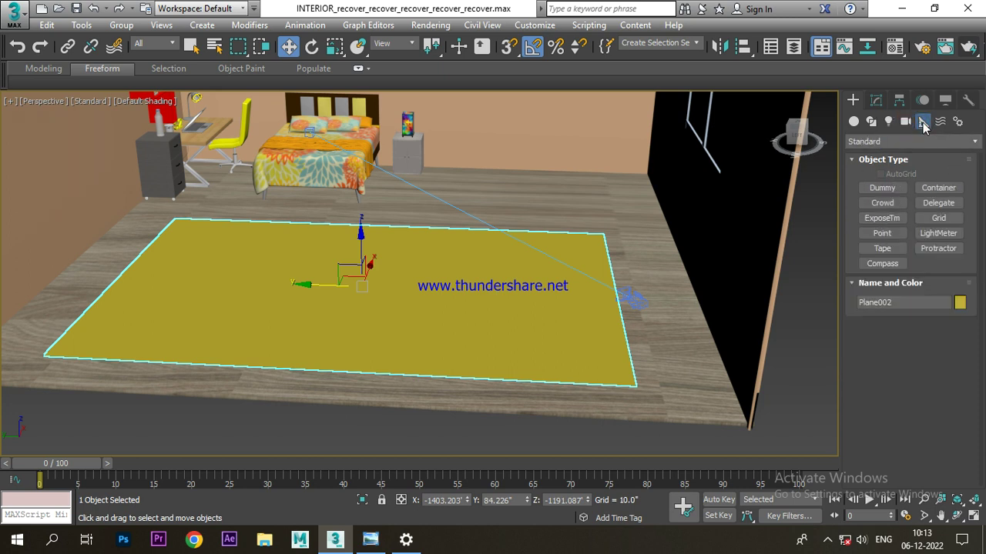
left_click(940, 124)
left_click(958, 121)
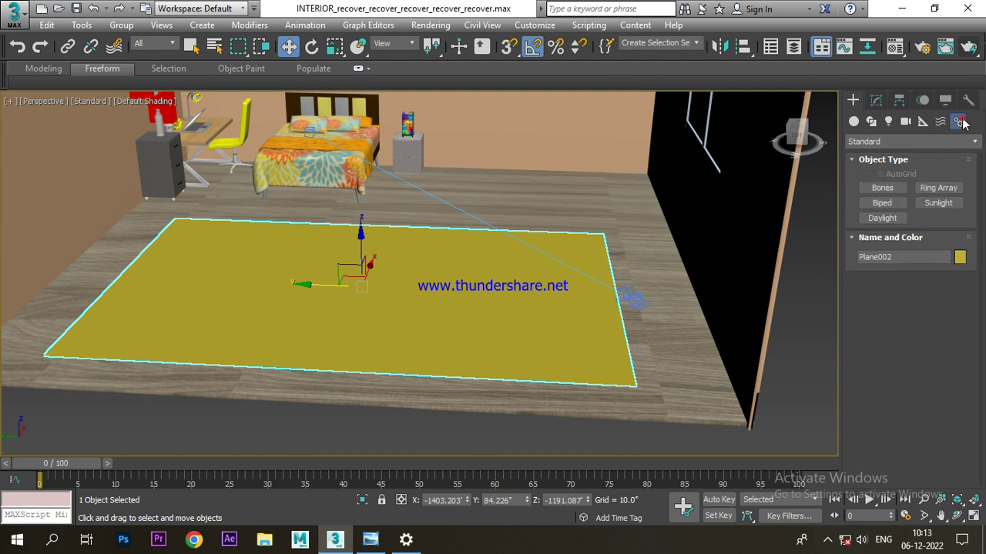
Add a VRayFur object from the V-Ray geometry category, using the selected rug plane as its source
left_click(853, 122)
left_click(886, 142)
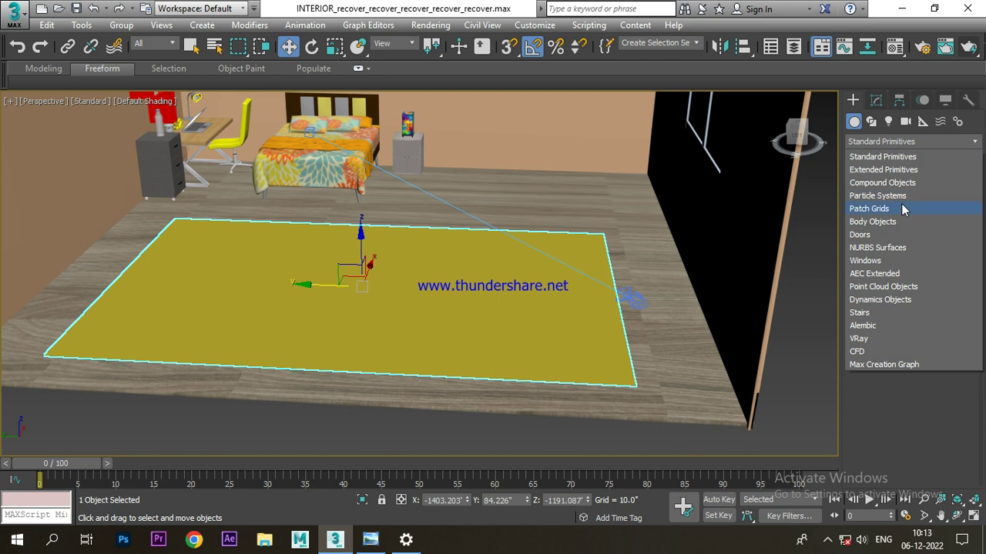
left_click(904, 208)
left_click(885, 142)
left_click(904, 287)
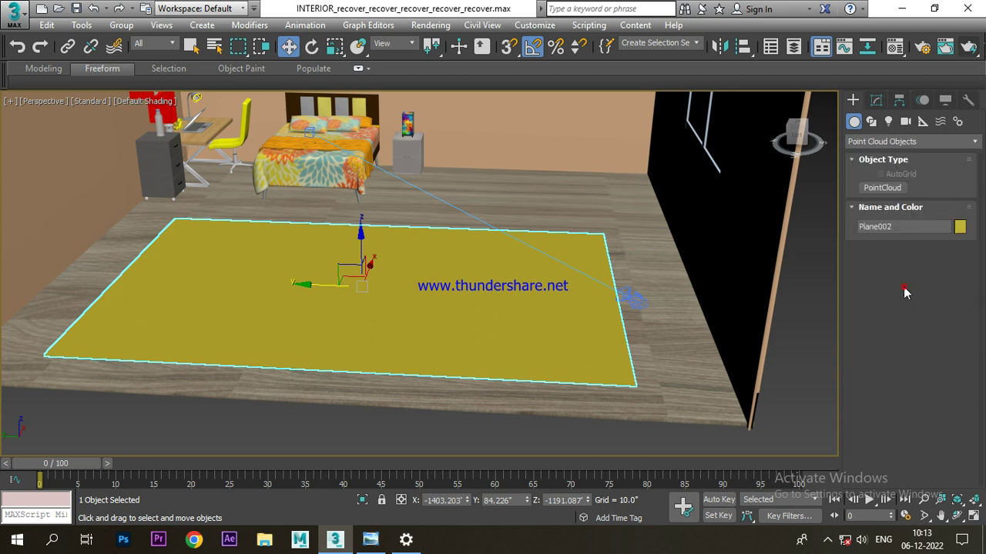
left_click(910, 142)
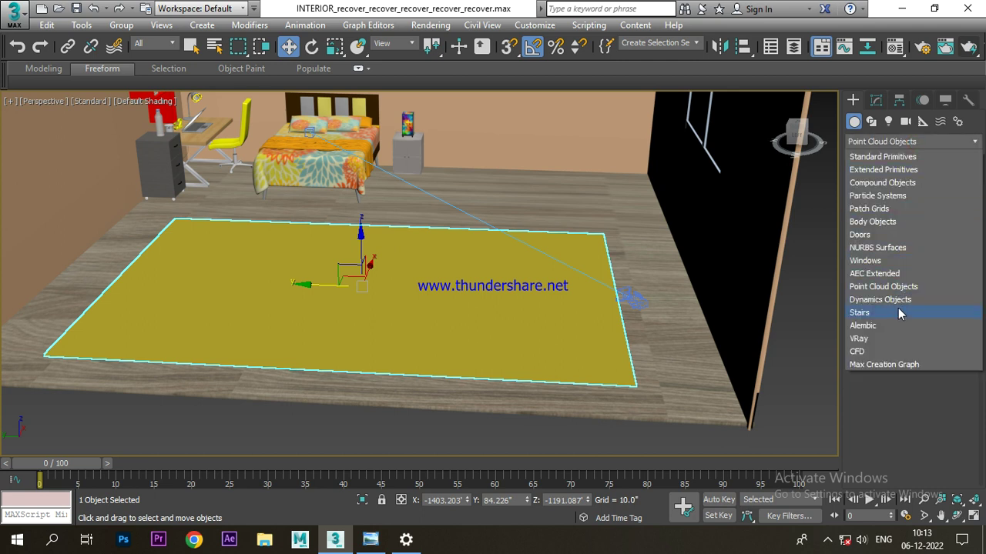
left_click(875, 339)
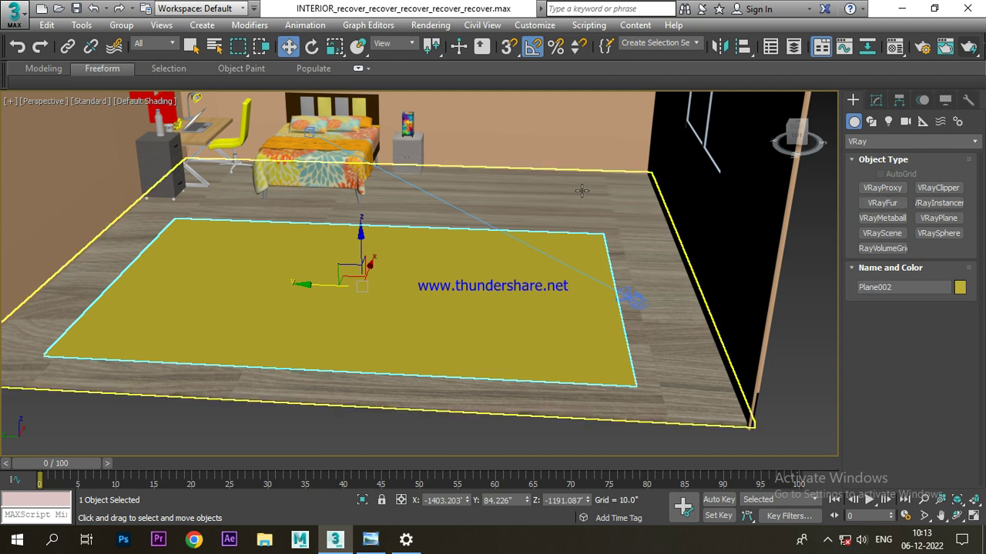
left_click(203, 25)
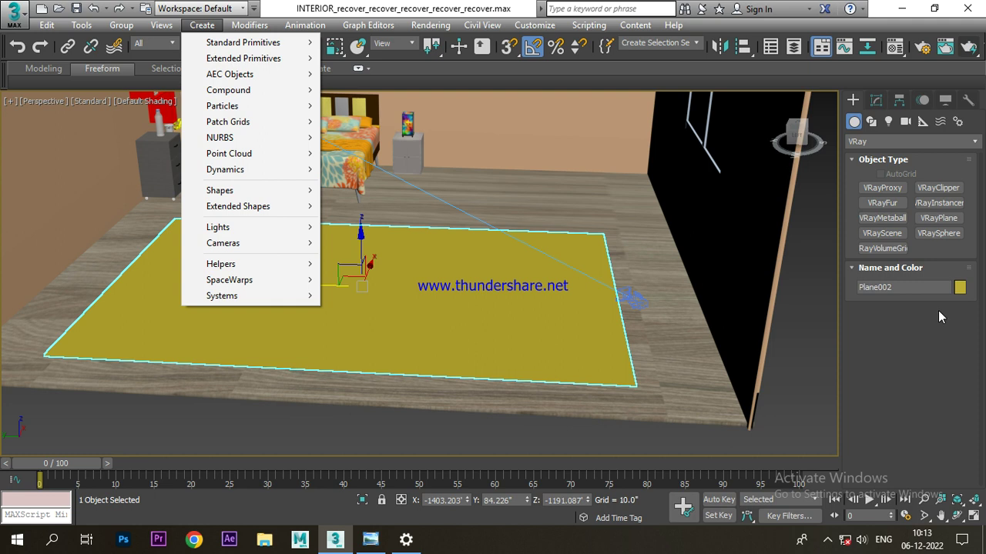
left_click(365, 289)
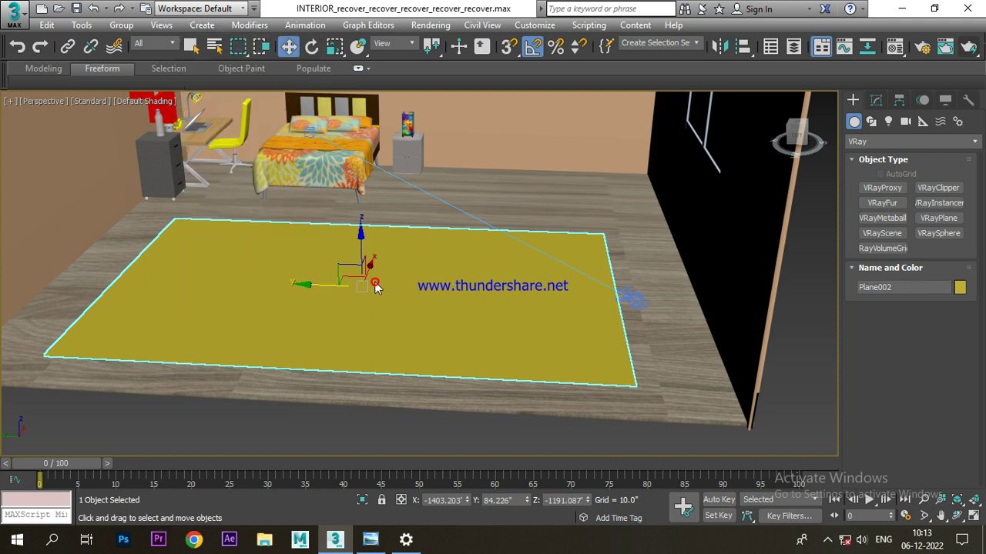
left_click(865, 204)
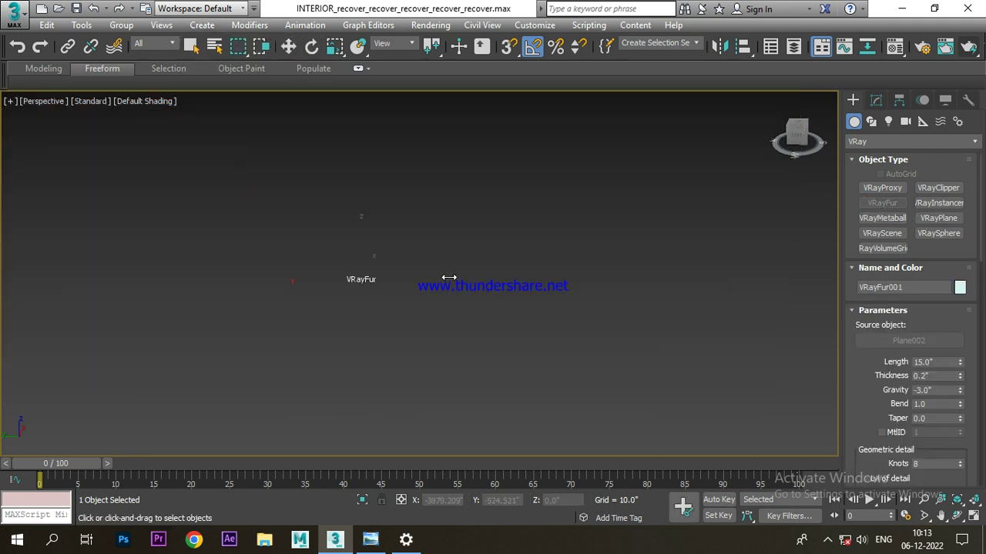
Reframe the camera view to show the fur rug and start a test render, cancelling it during the light cache
scroll(449, 277, "up", 6)
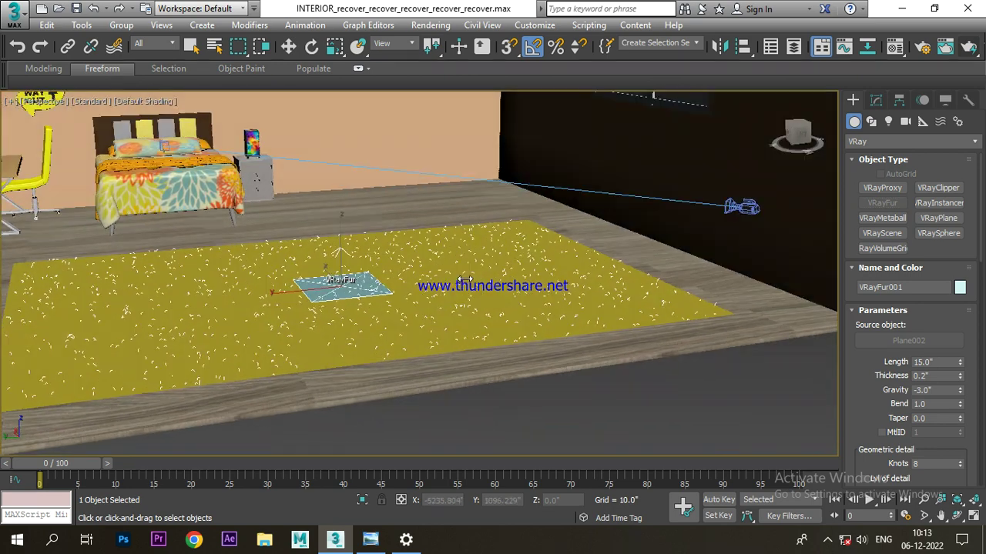
scroll(464, 279, "up", 3)
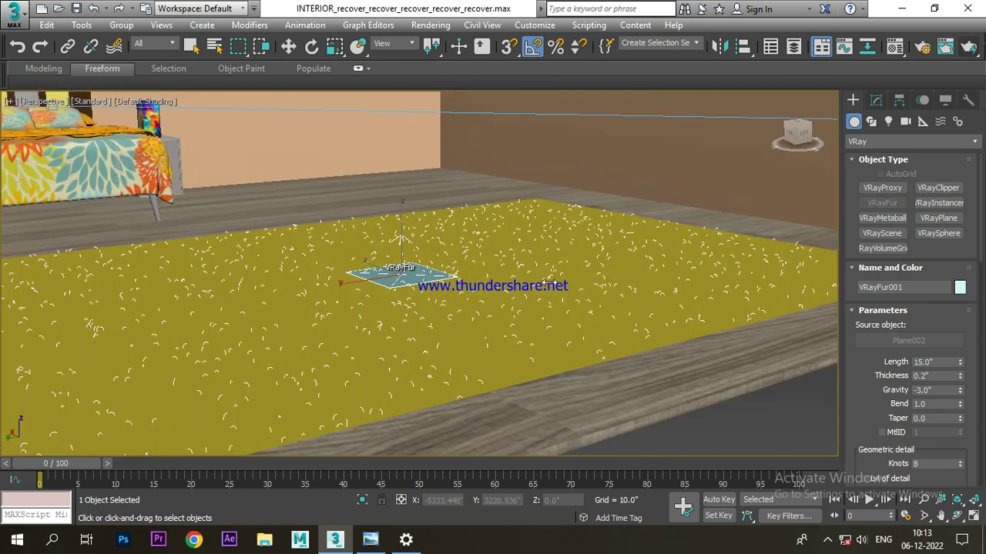
scroll(547, 283, "down", 3)
scroll(539, 288, "up", 2)
key("c")
middle_click_drag(542, 288, 262, 408)
left_click(970, 49)
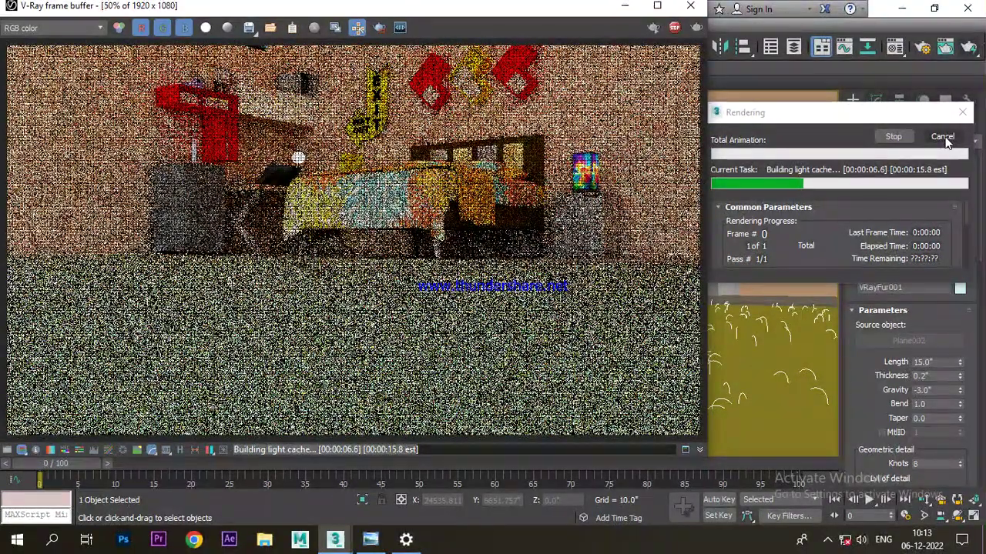
left_click(942, 137)
Test-render only a rectangular region over the fur rug in the V-Ray frame buffer, and cancel the render partway
left_click(378, 31)
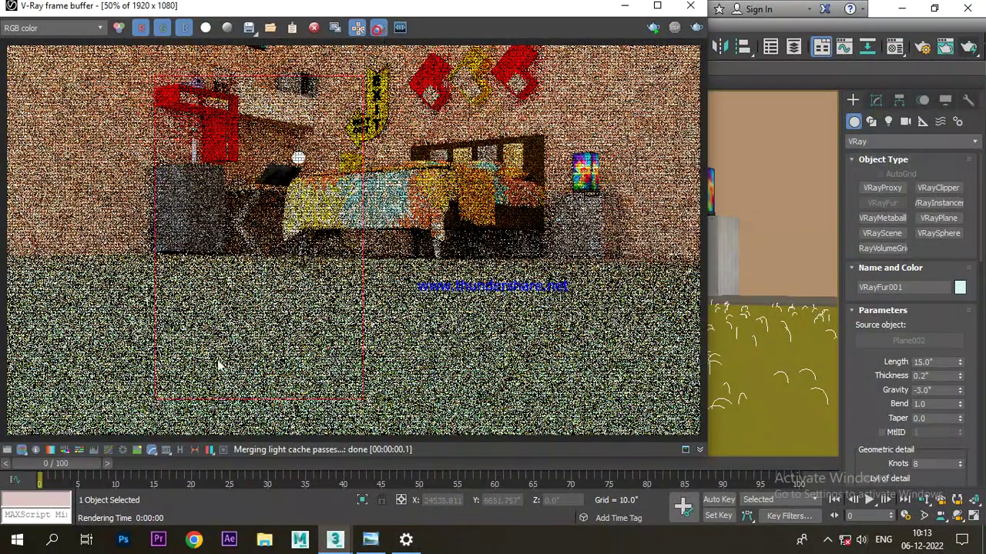
left_click_drag(147, 298, 505, 412)
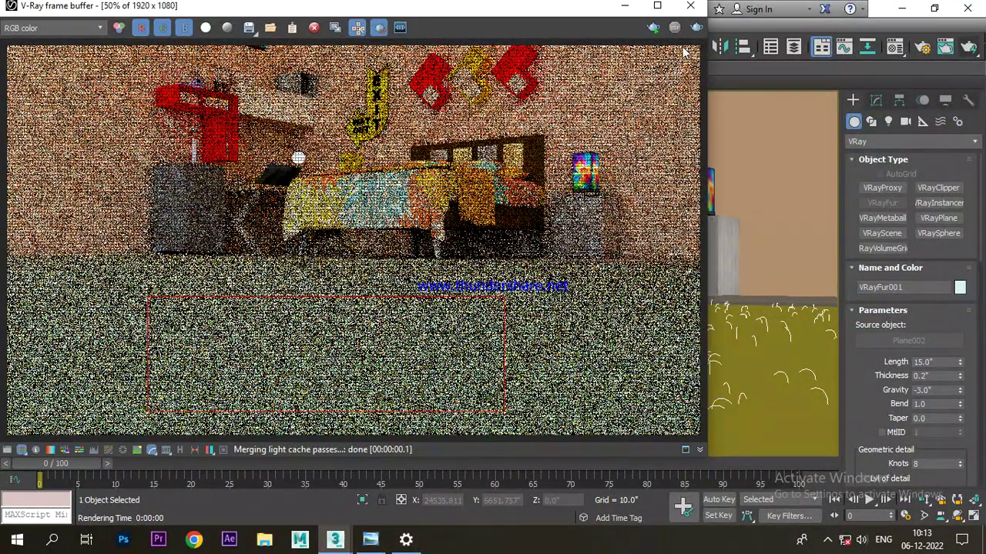
left_click(697, 28)
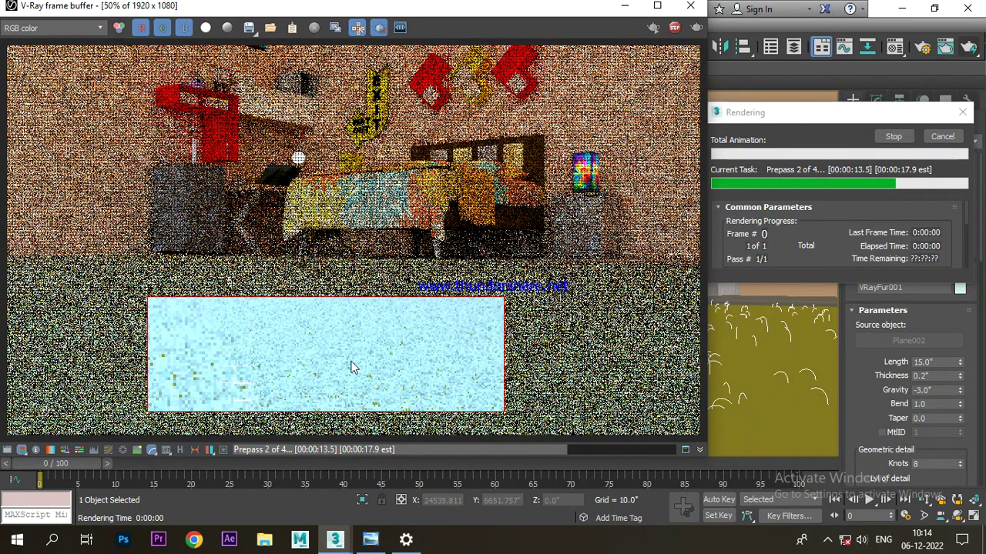
left_click(942, 137)
Increase the fur's Length to 35.4"
left_click(976, 288)
left_click_drag(964, 368, 5, 292)
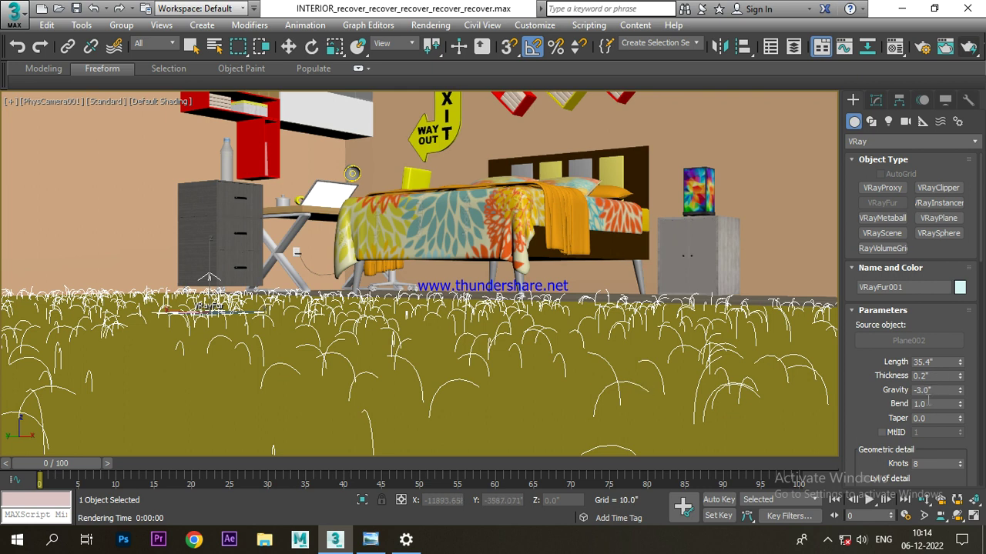
Set the fur's Gravity to -1.2", Bend to 0.76, Taper to 0.8 and Knots to 16
left_click_drag(961, 394, 963, 346)
mouse_move(961, 405)
left_mouse_down()
mouse_move(945, 356)
mouse_move(956, 419)
left_mouse_up()
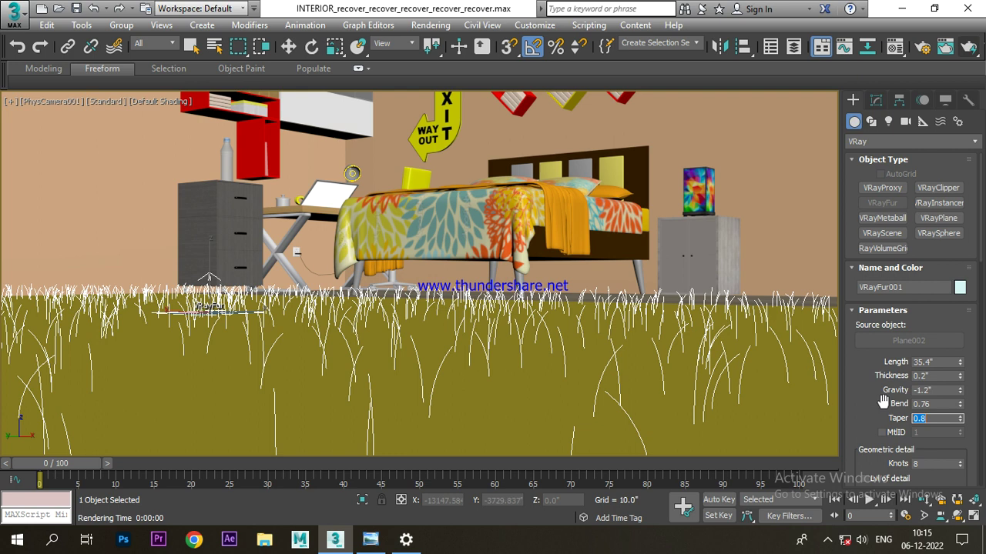
scroll(879, 397, "down", 2)
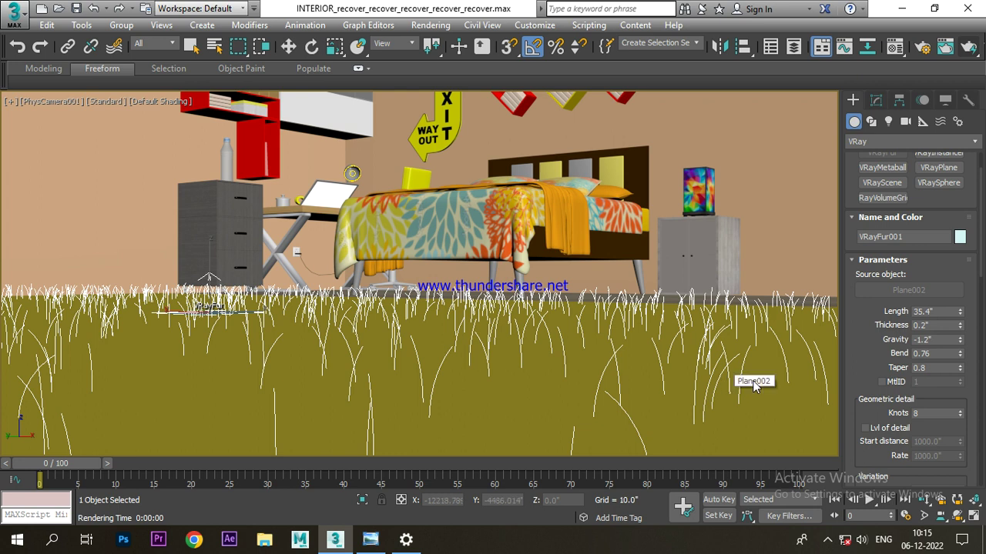
double_click(915, 413)
type("16")
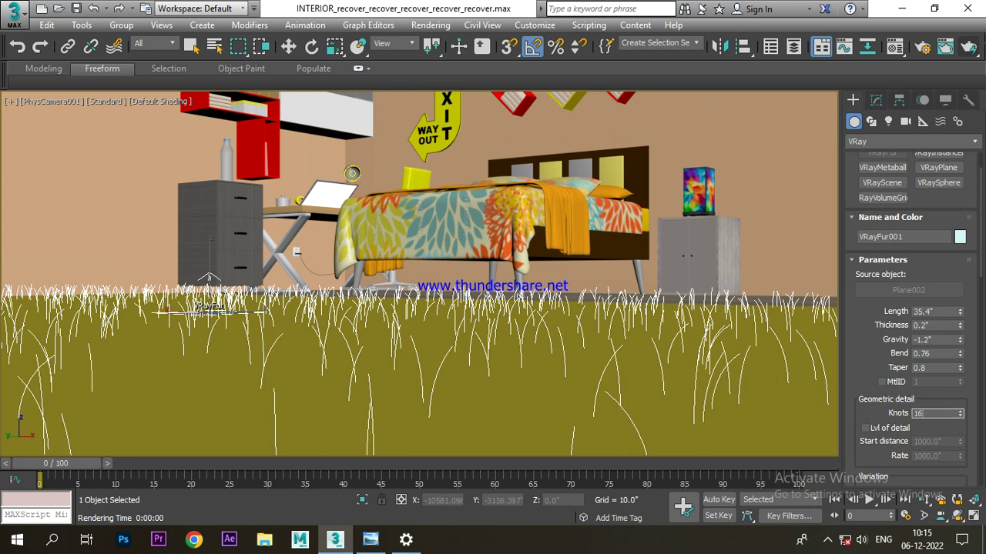
key("Return")
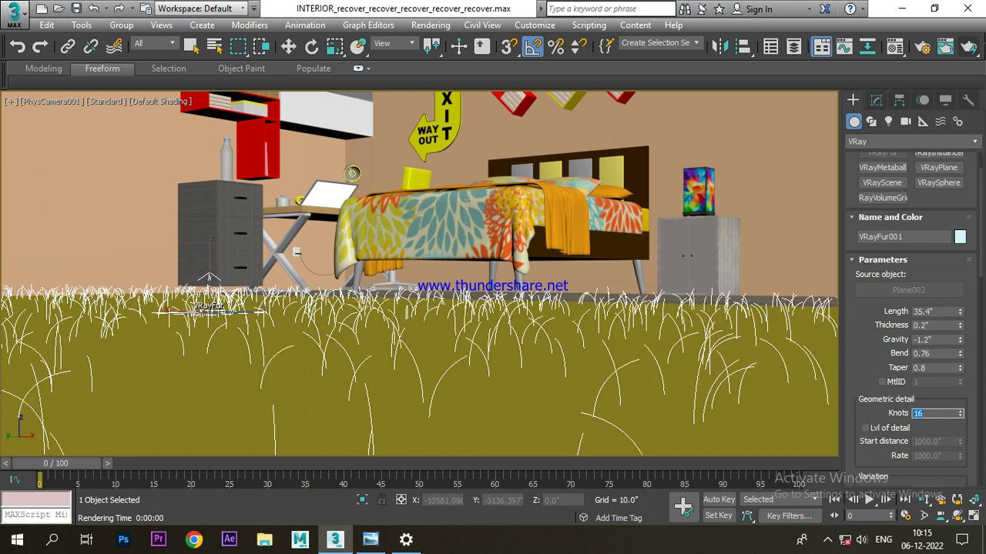
Try Knots values of 2 and 5 on the fur, and return Knots to 16
type("2")
key("Return")
type("5")
key("Return")
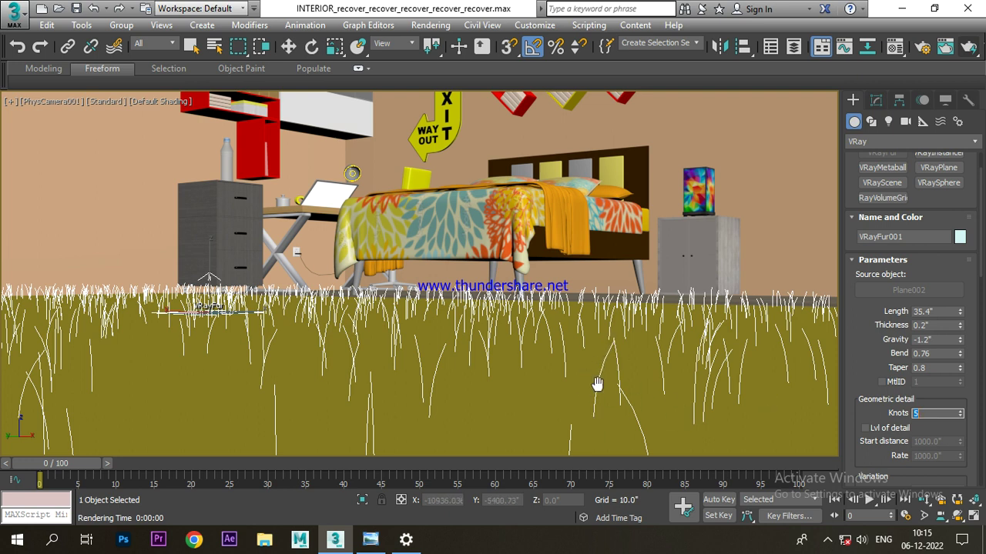
type("16")
key("Return")
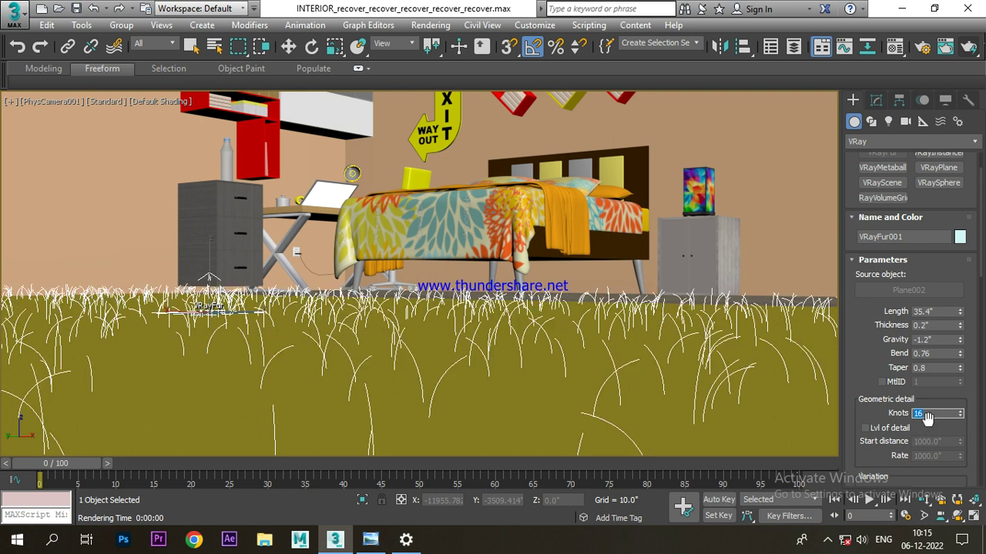
Raise the fur's Gravity to 0.168"
left_click_drag(960, 342, 941, 274)
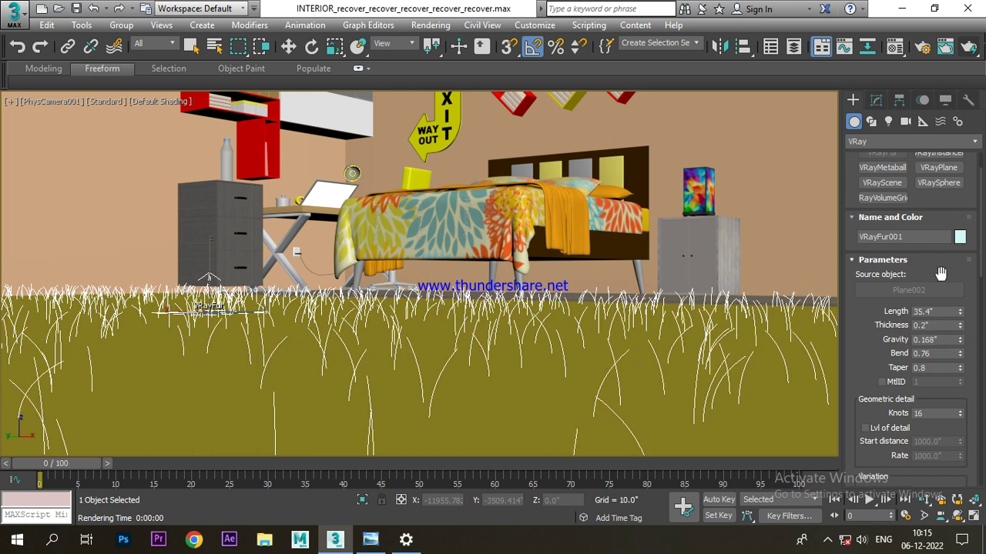
Try a Length variation of 1.0 on the fur, and return it to 0.2
left_click_drag(864, 422, 863, 295)
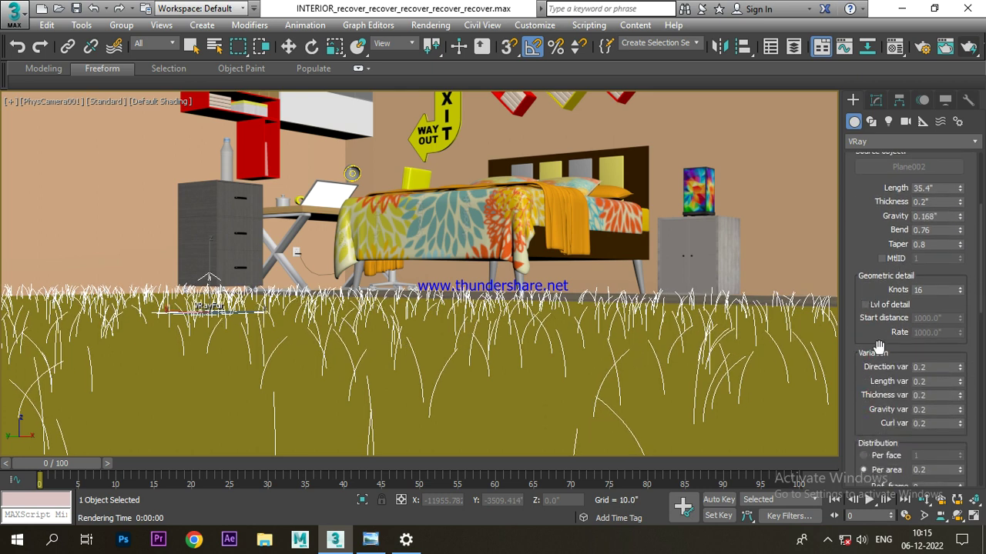
scroll(878, 347, "down", 2)
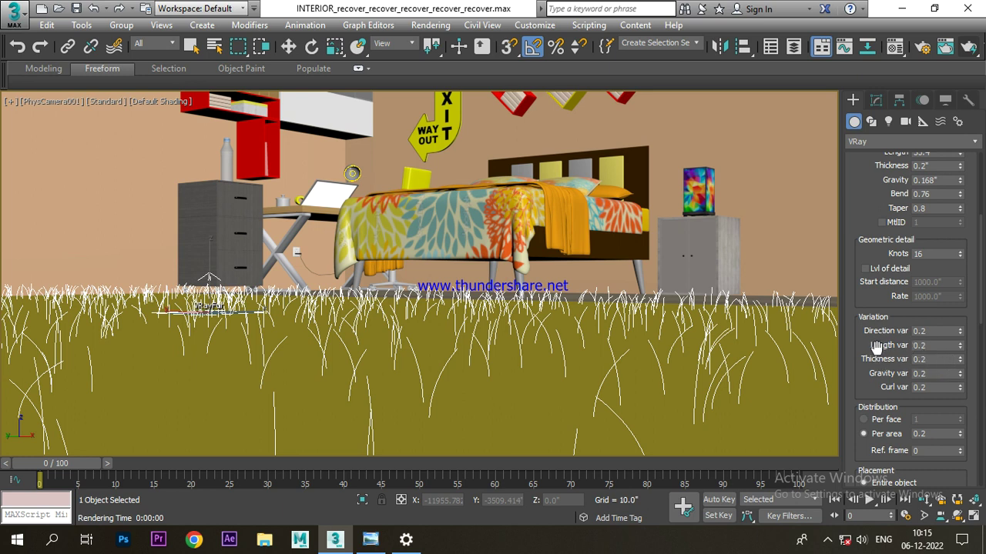
double_click(928, 345)
type("1")
key("Return")
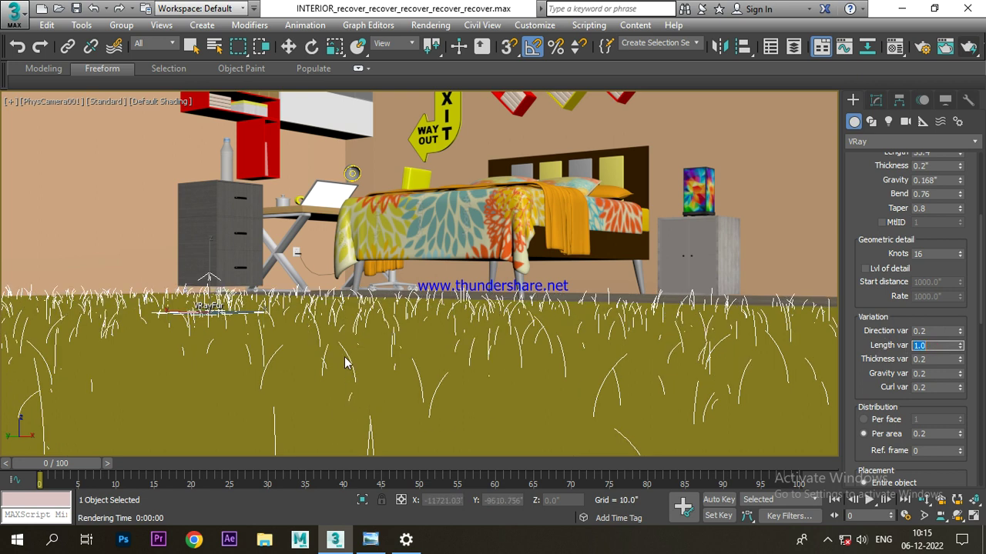
type("0.2")
key("Return")
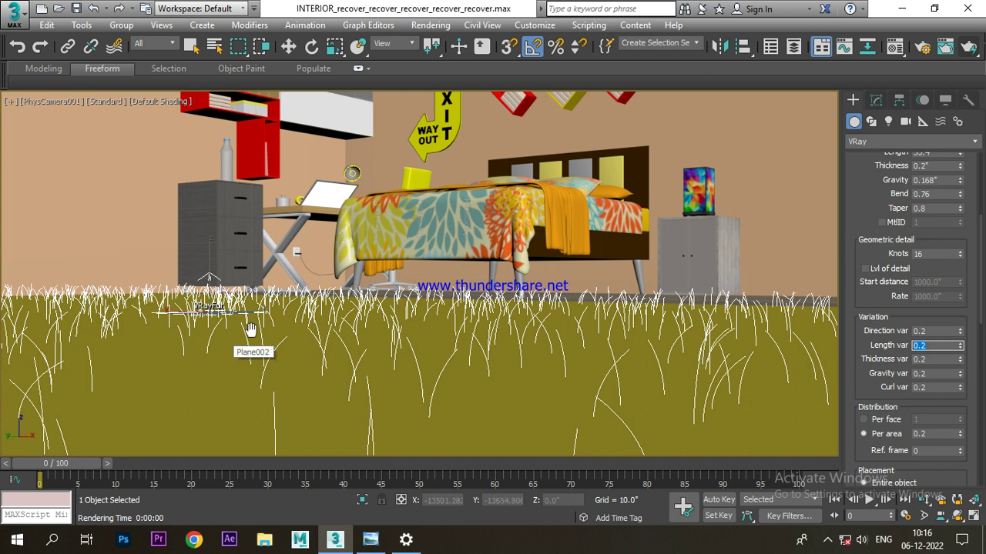
Try a Gravity variation of 1.0 on the fur, and return it to 0.2
double_click(925, 374)
type("1.0")
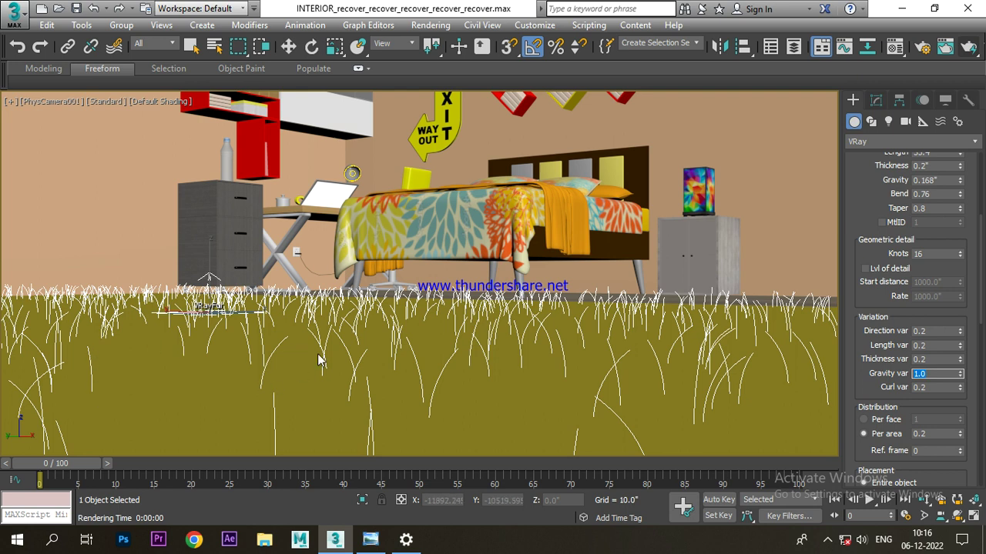
type("0.2")
key("Return")
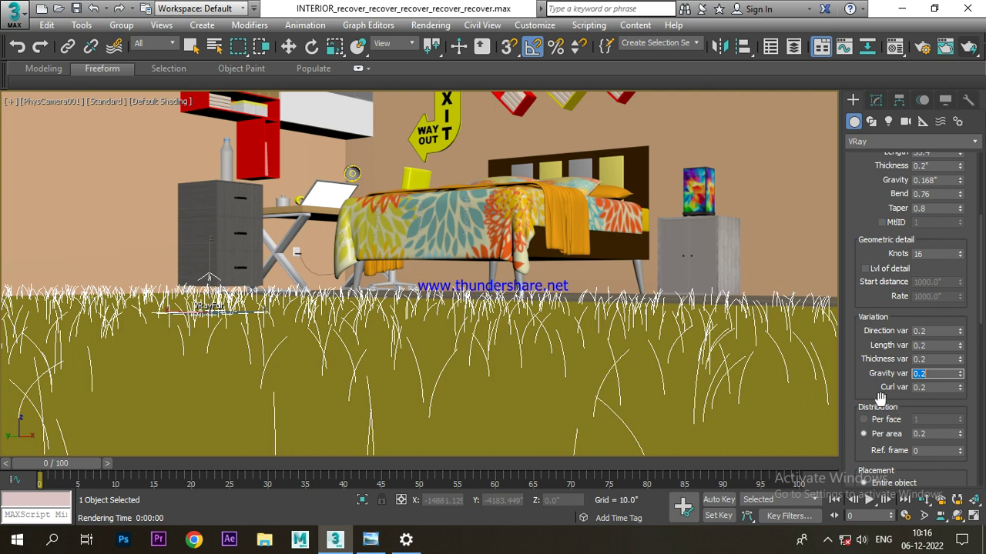
Try distributing the fur per face with a value of 5
scroll(864, 308, "down", 3)
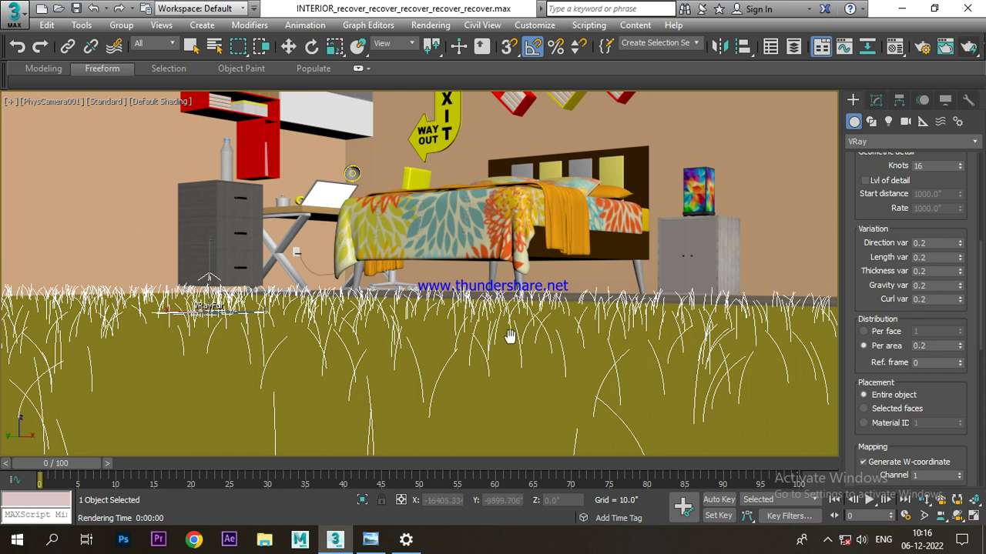
left_click(868, 331)
double_click(921, 332)
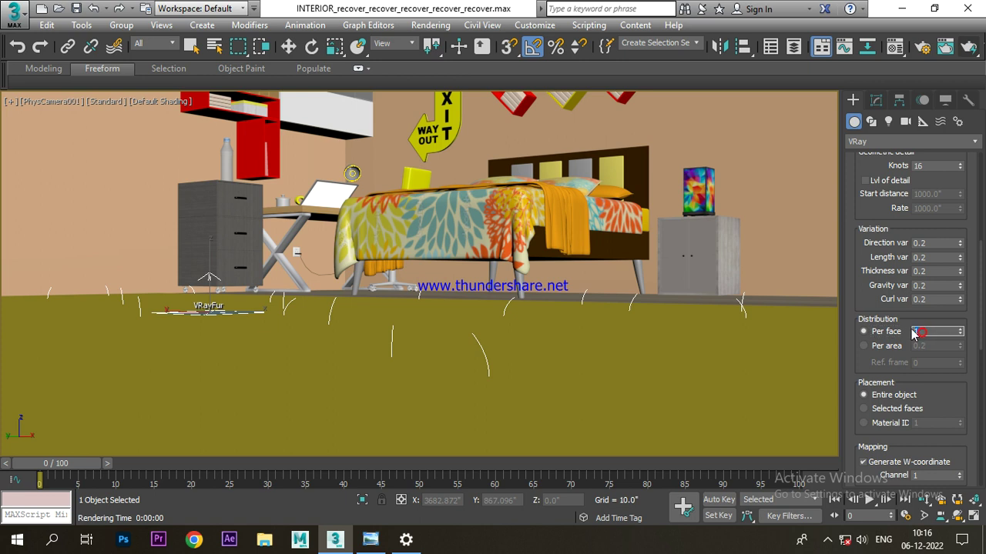
key("Return")
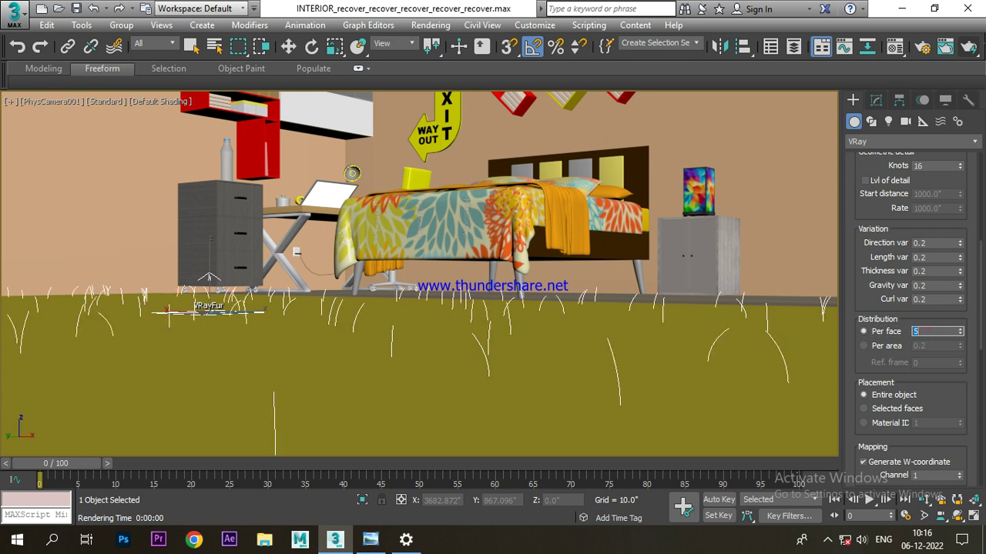
Distribute the fur per area with a density of 3.0
left_click(864, 345)
double_click(936, 347)
type("2")
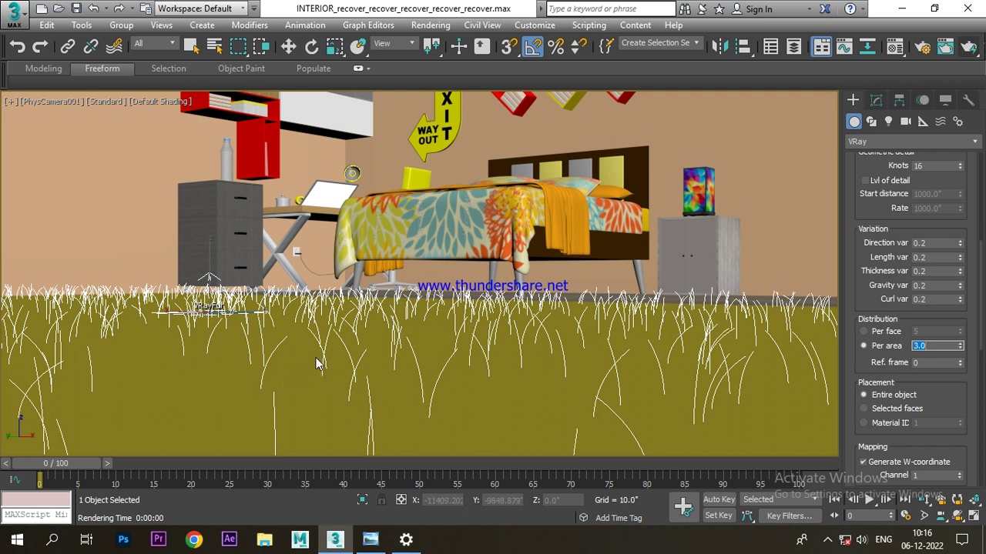
Reframe the camera to look down on the whole rug with the bed behind it, and activate the Move tool
left_click(924, 500)
left_click_drag(383, 269, 382, 333)
left_click(957, 516)
left_click_drag(279, 205, 385, 275)
left_click(924, 500)
left_click_drag(647, 381, 612, 352)
key("w")
Convert the unused material 08 - Default to a VRayMtl
key("m")
left_click(766, 135)
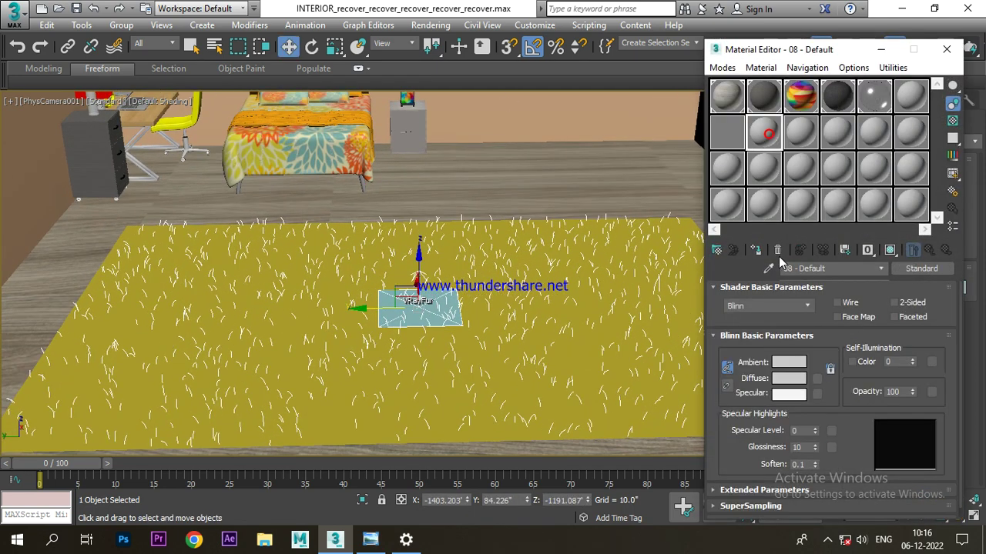
left_click(927, 274)
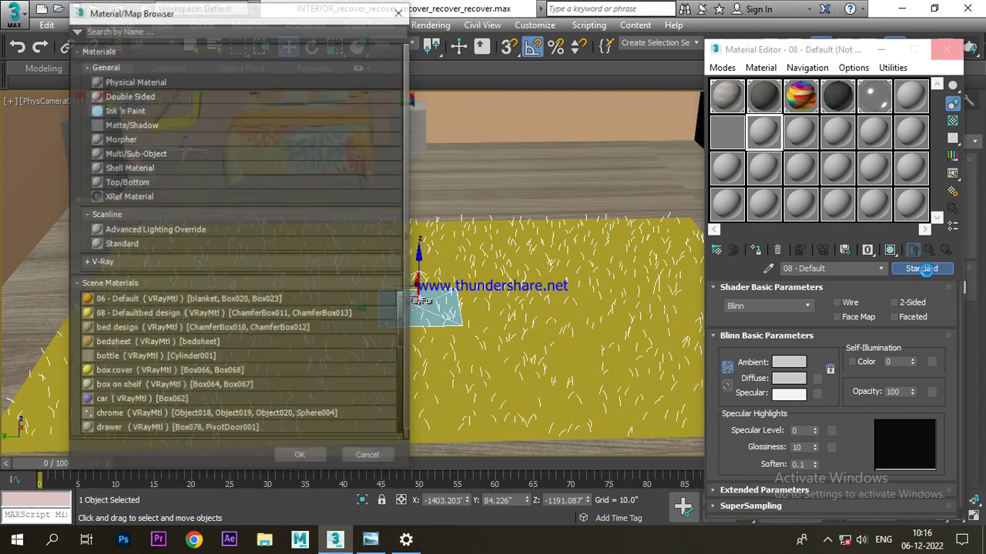
left_click(113, 262)
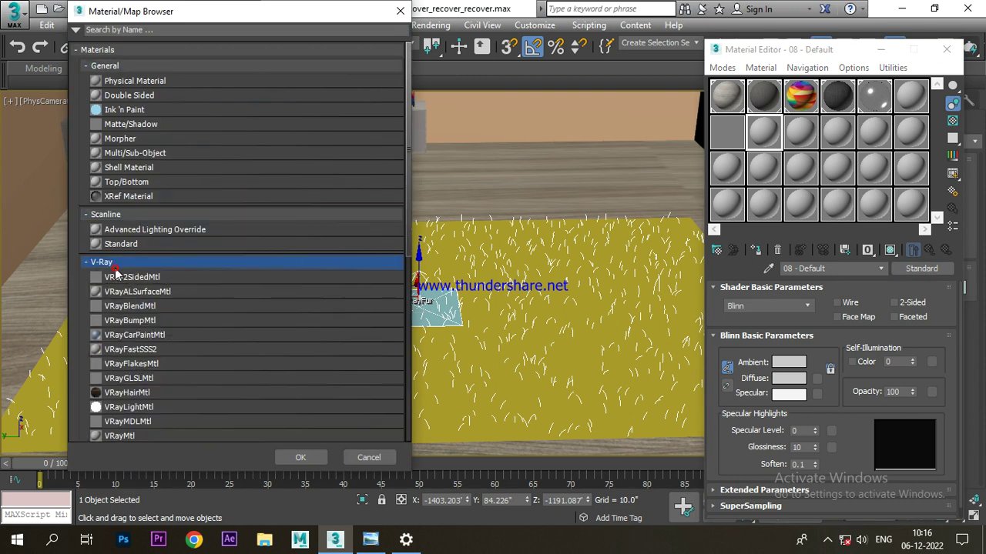
left_click(147, 434)
left_click(299, 458)
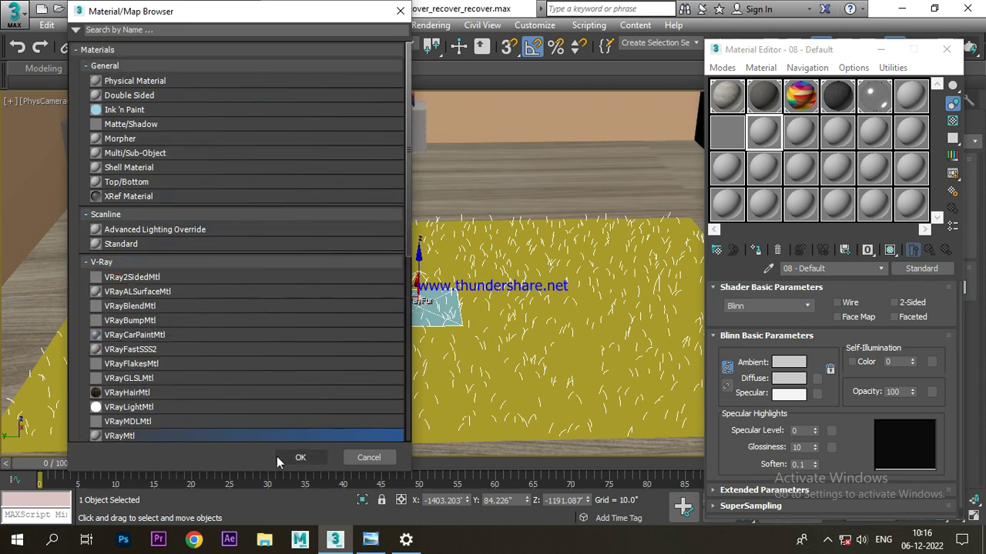
Load the bitmap soil texture.jpg from the Desktop as the VRayMtl's Diffuse map
left_click(818, 317)
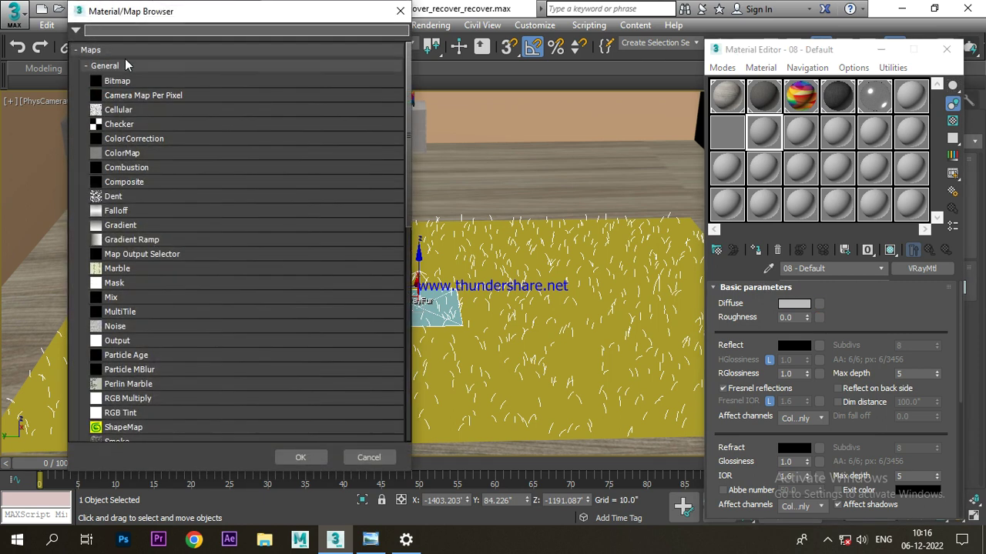
double_click(132, 82)
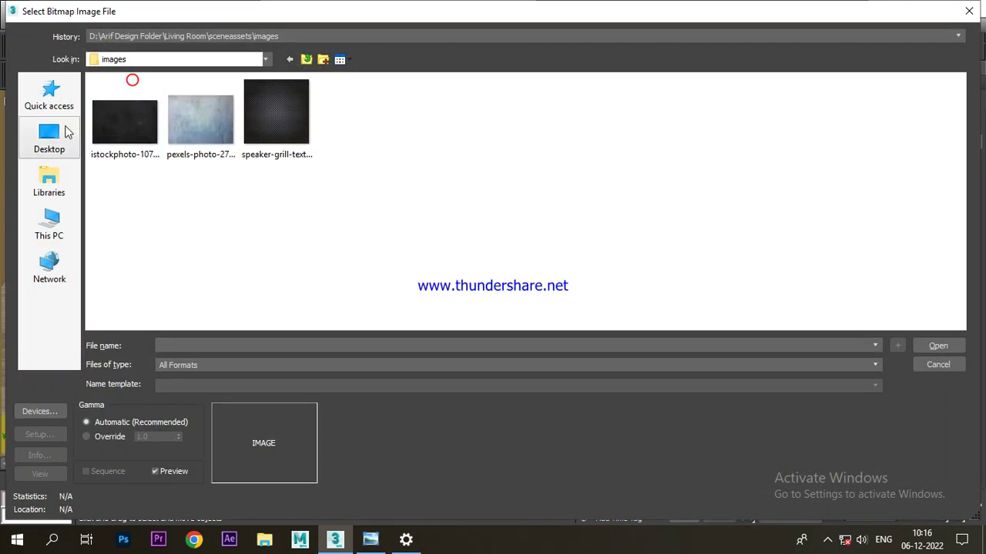
left_click(50, 136)
double_click(107, 168)
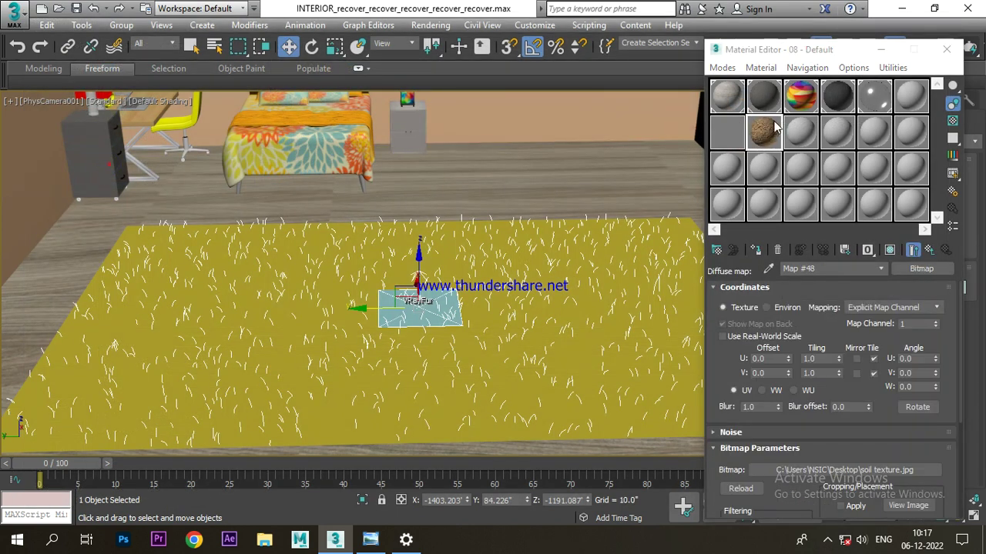
Apply the soil material to the rug plane and display its texture in the viewport
left_click_drag(776, 128, 578, 360)
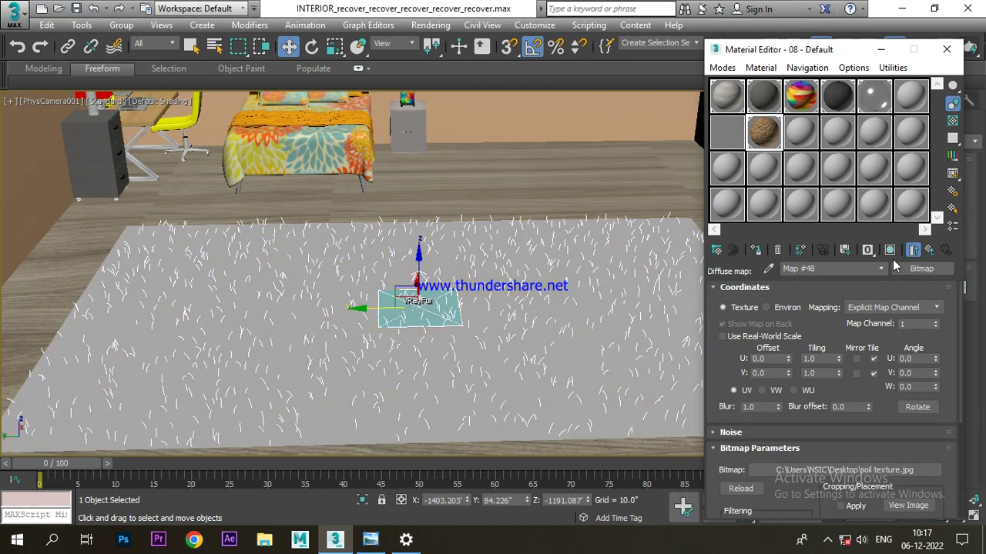
left_click(889, 250)
left_click(881, 50)
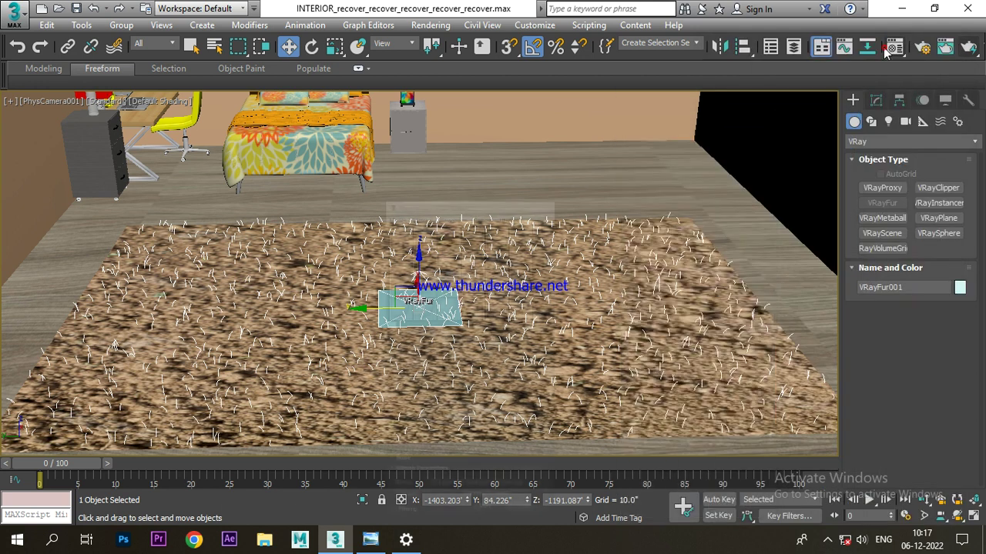
Add a UVW Mapping Add modifier to the VRayFur object and look through the modifier choices again
left_click(876, 101)
left_click(889, 144)
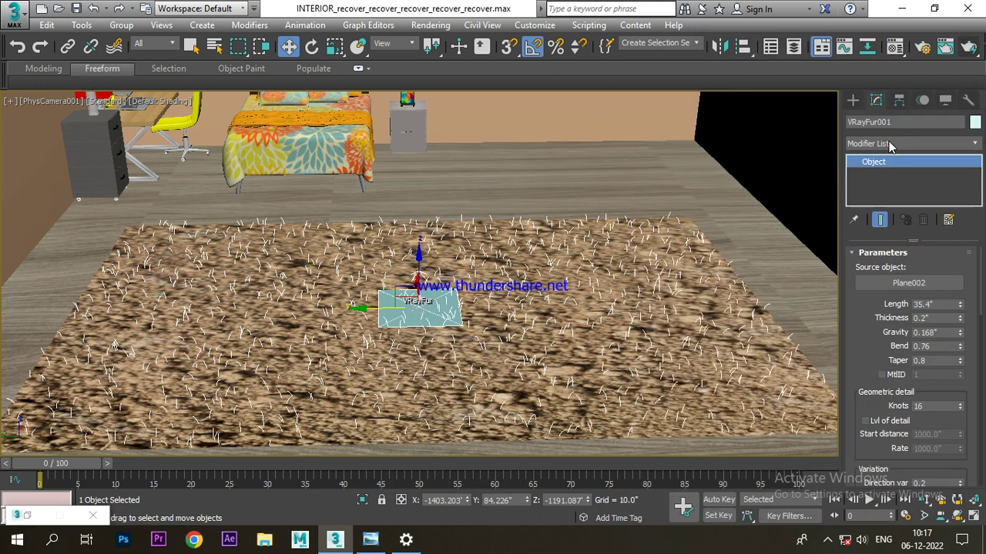
key("u")
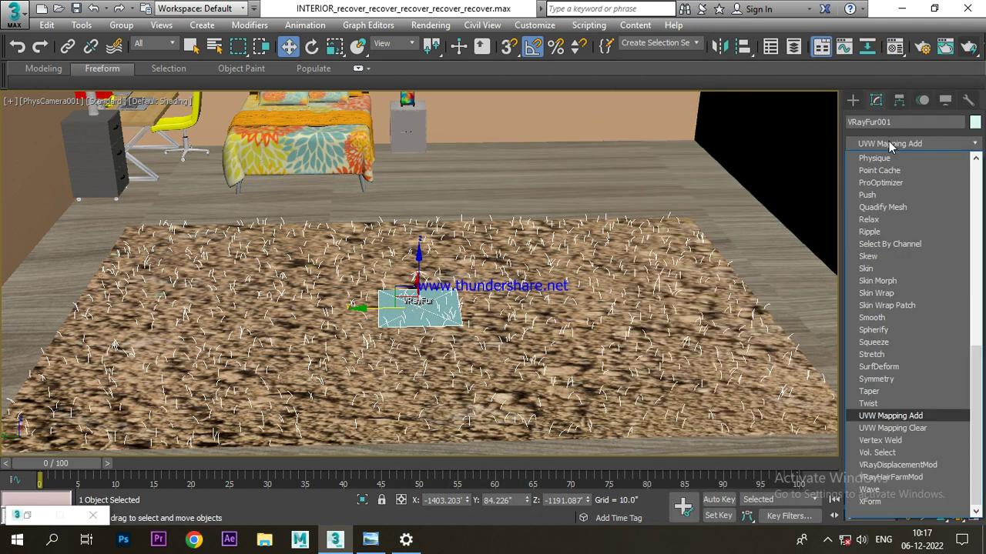
left_click(932, 420)
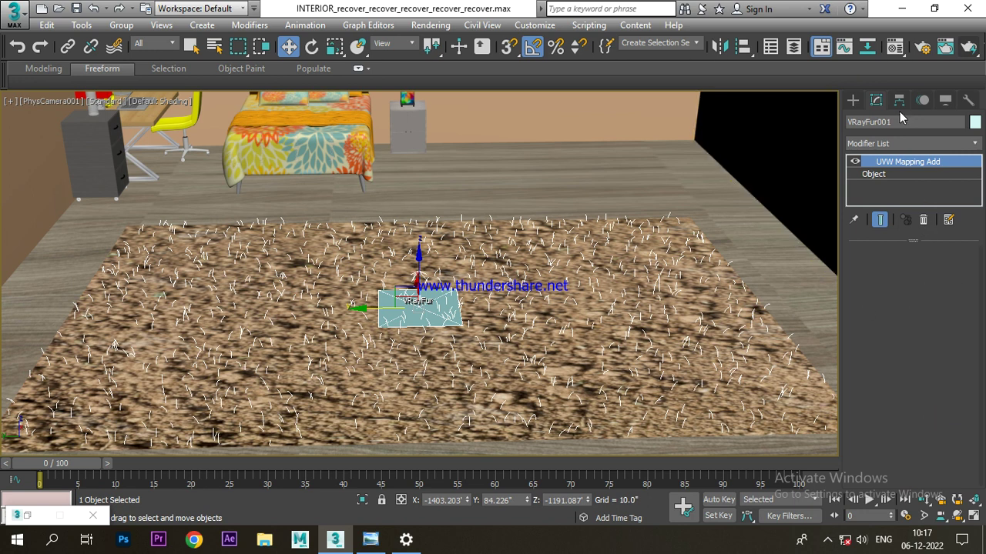
left_click(894, 146)
scroll(894, 147, "down", 10)
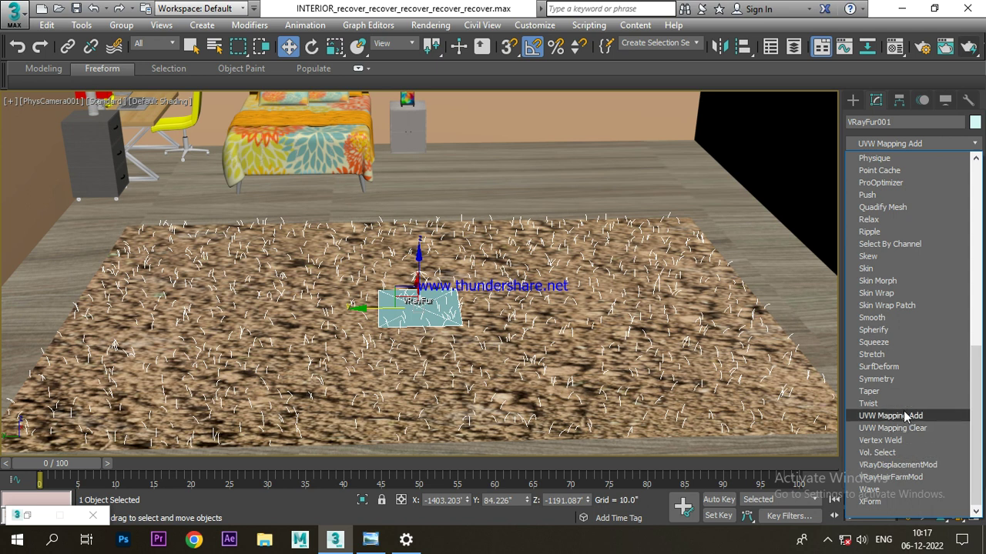
Leave the VRayFur modifier choices and select the rug plane under the fur
left_click(625, 383)
left_click(623, 383)
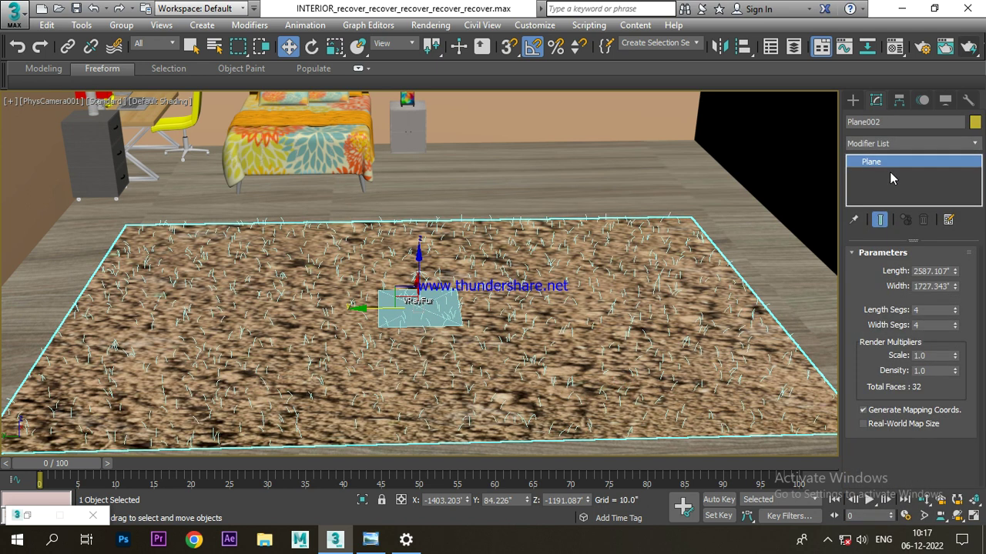
left_click(887, 146)
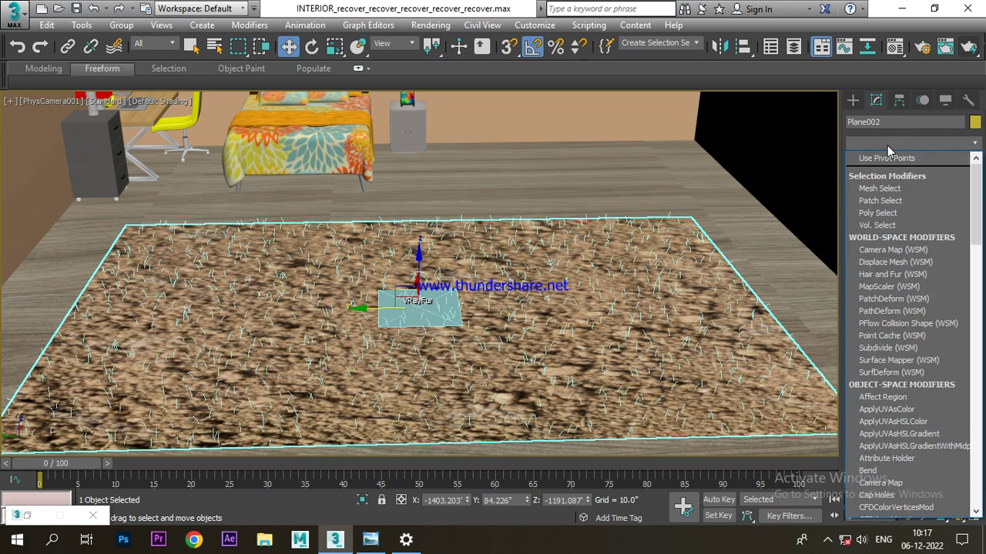
left_click(887, 146)
key("u")
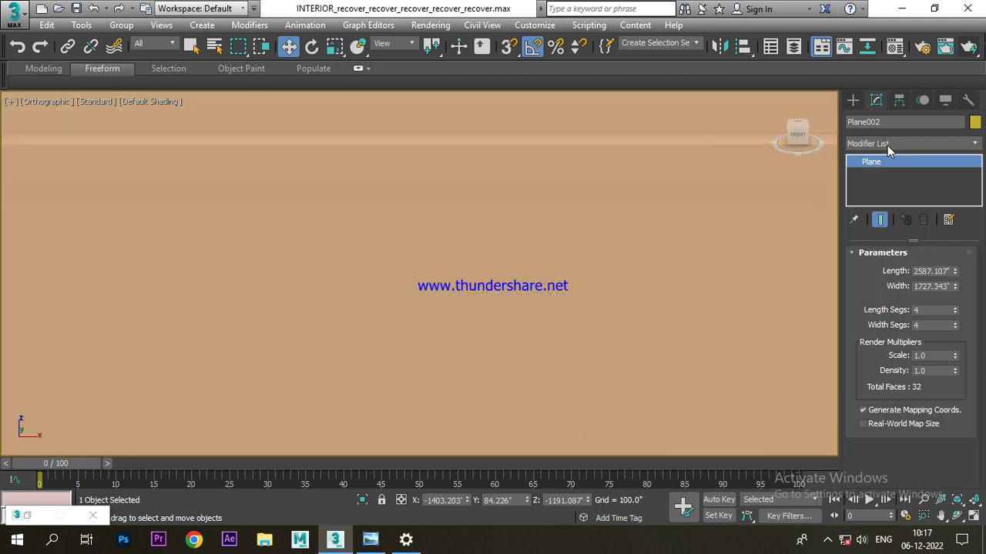
scroll(677, 271, "down", 3)
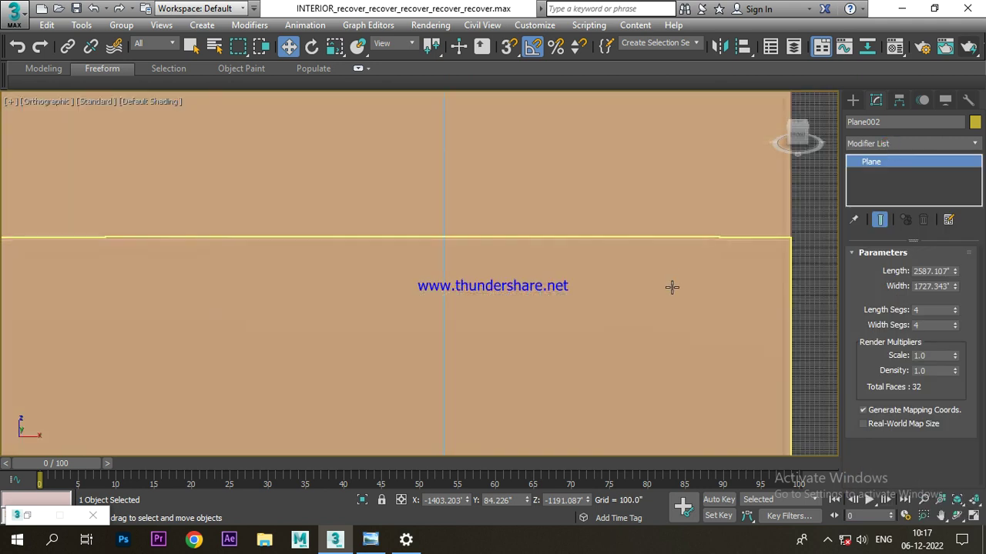
key("c")
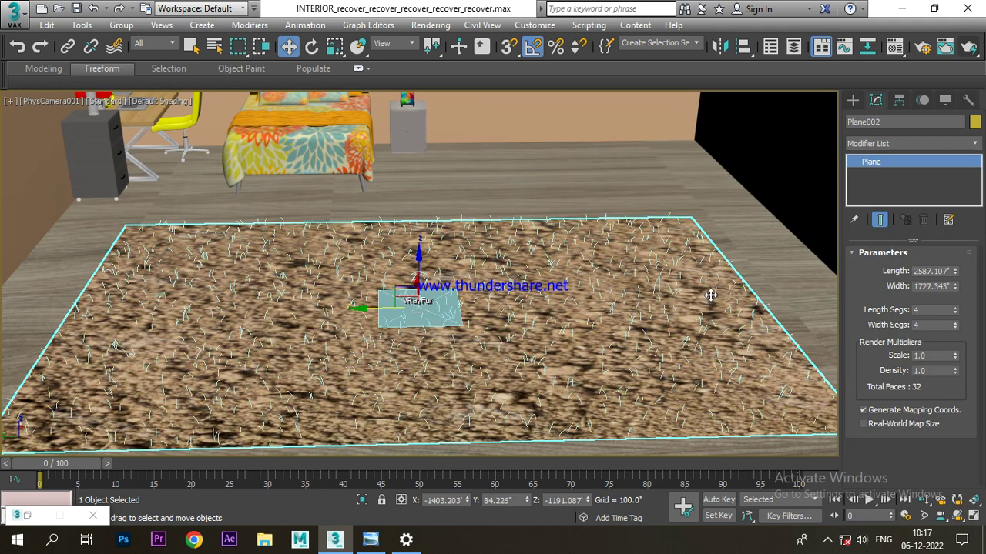
Add a UVW Map modifier to the rug plane and reduce its planar mapping length to 620.906
left_click(912, 144)
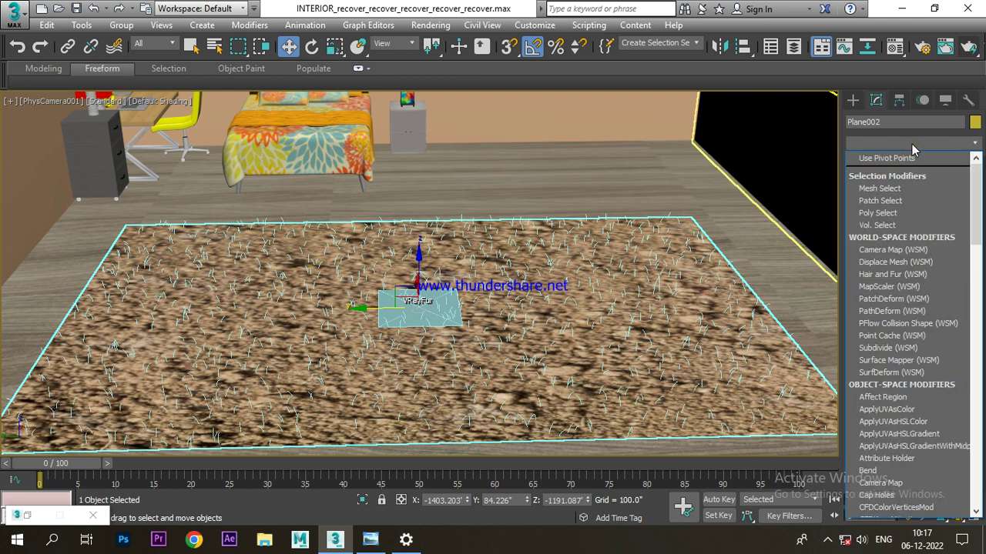
scroll(973, 202, "down", 15)
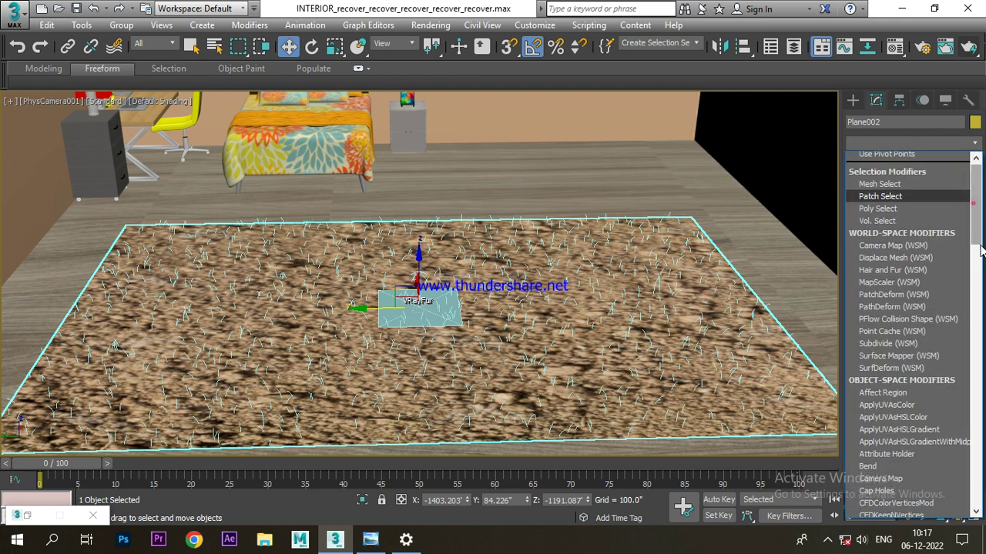
scroll(973, 203, "down", 2)
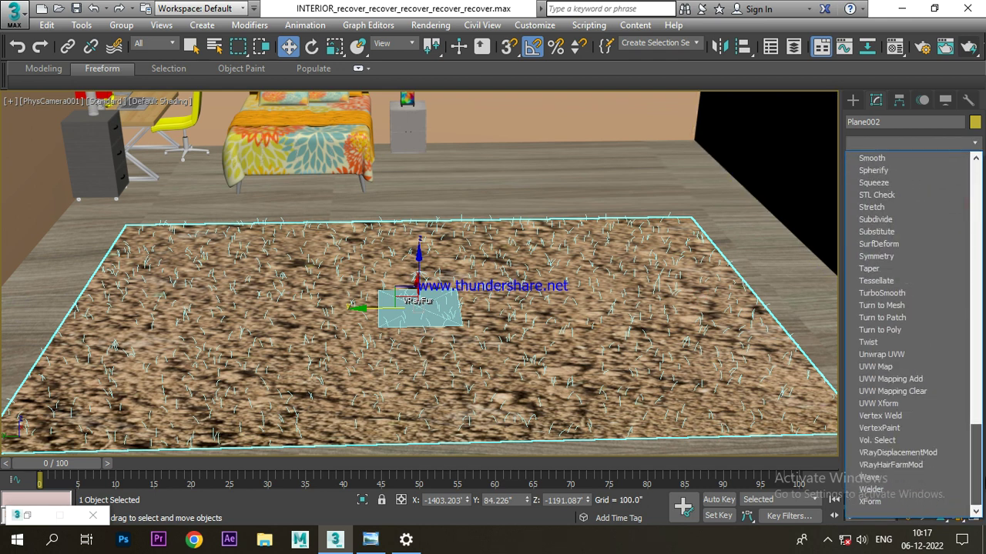
left_click(905, 367)
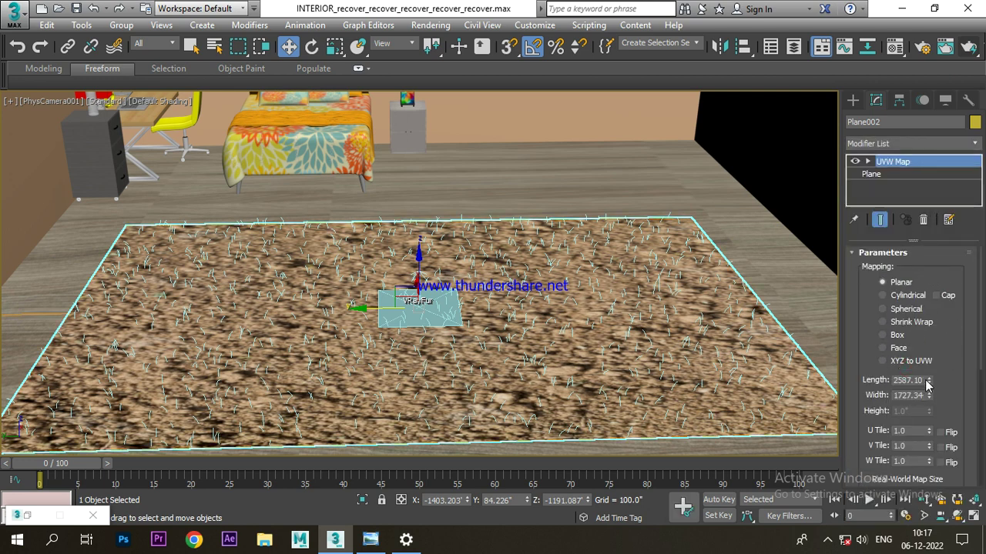
left_click_drag(930, 384, 949, 437)
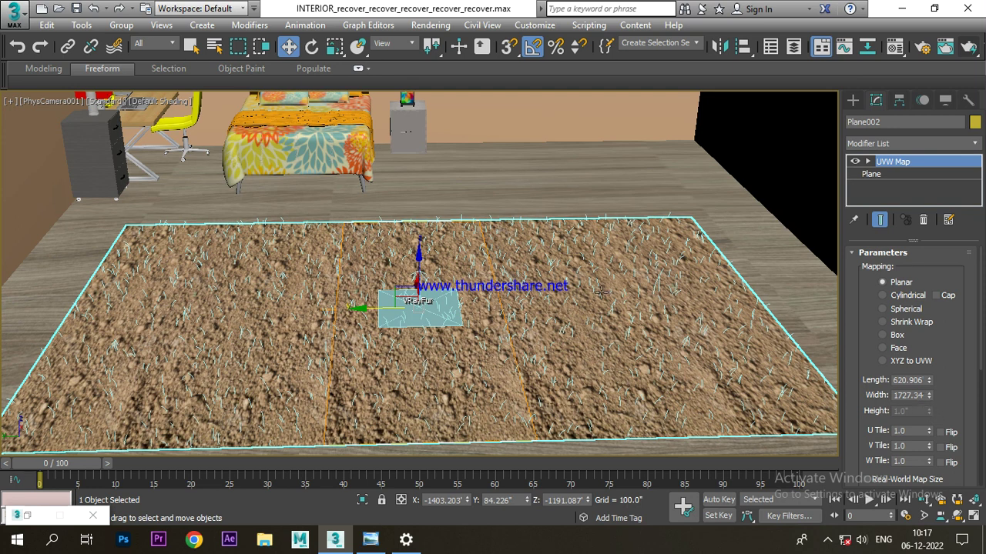
Convert the unused material 09 - Default to a VRayMtl
key("m")
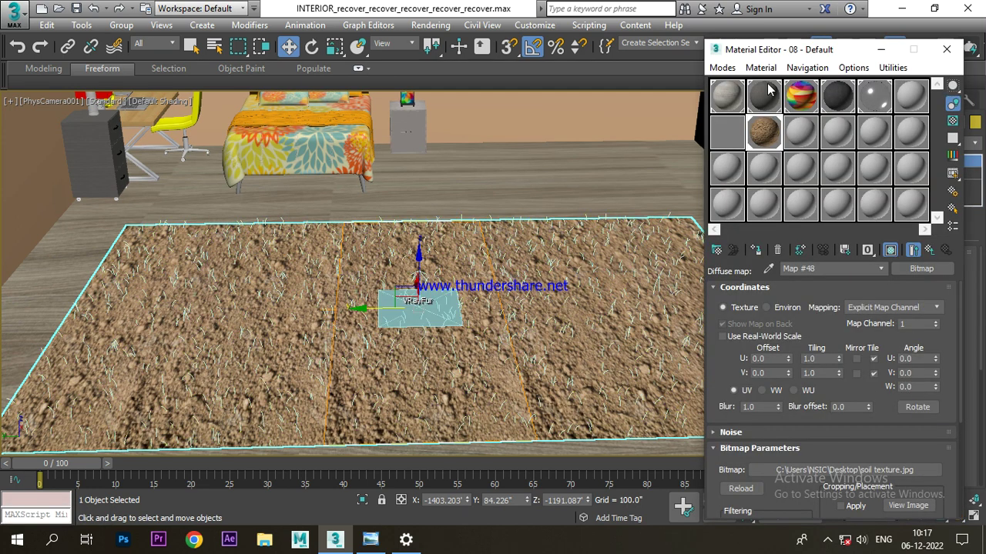
left_click(793, 136)
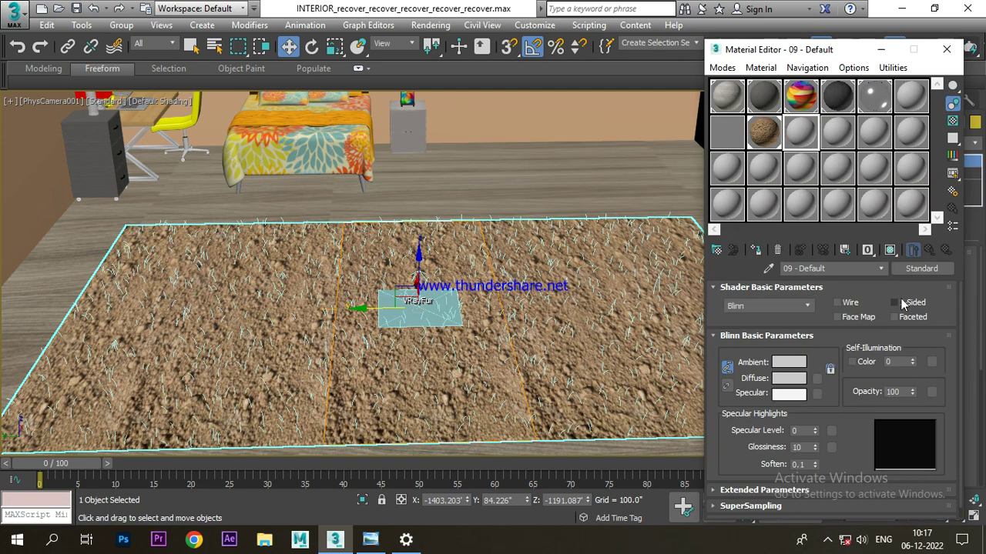
left_click(920, 269)
double_click(157, 435)
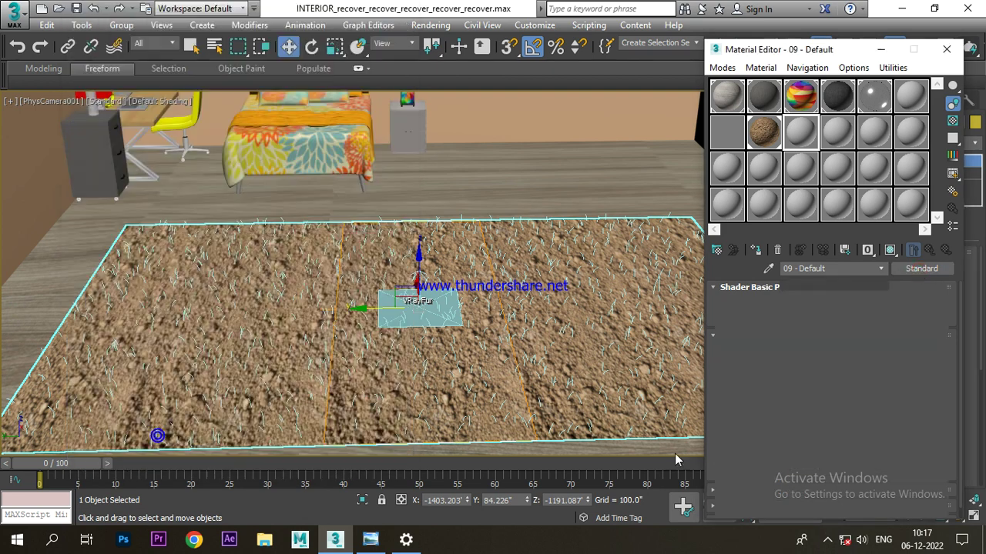
Load the bitmap green-grass-texture-free-photo.jpg from the Desktop as the new VRayMtl's Diffuse map
left_click(820, 303)
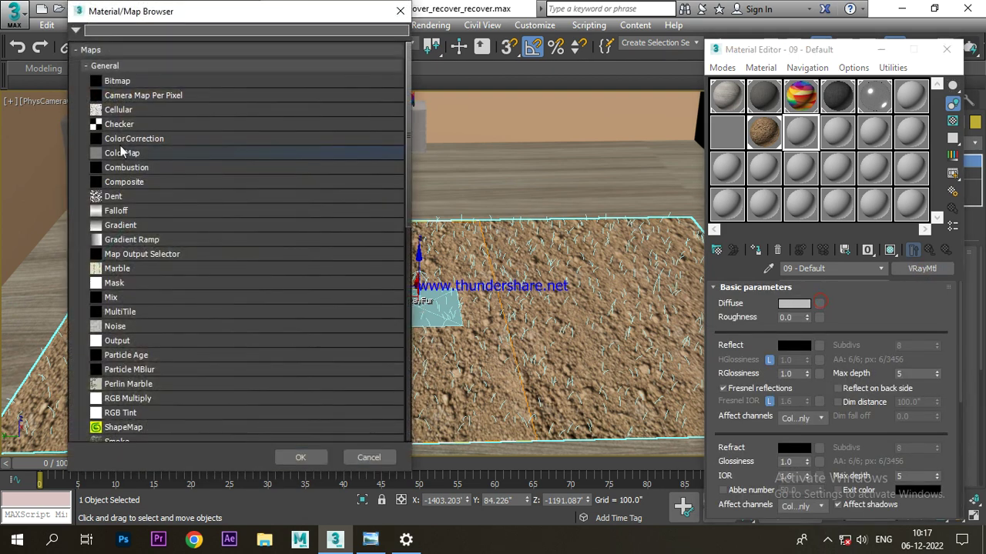
double_click(135, 78)
double_click(364, 146)
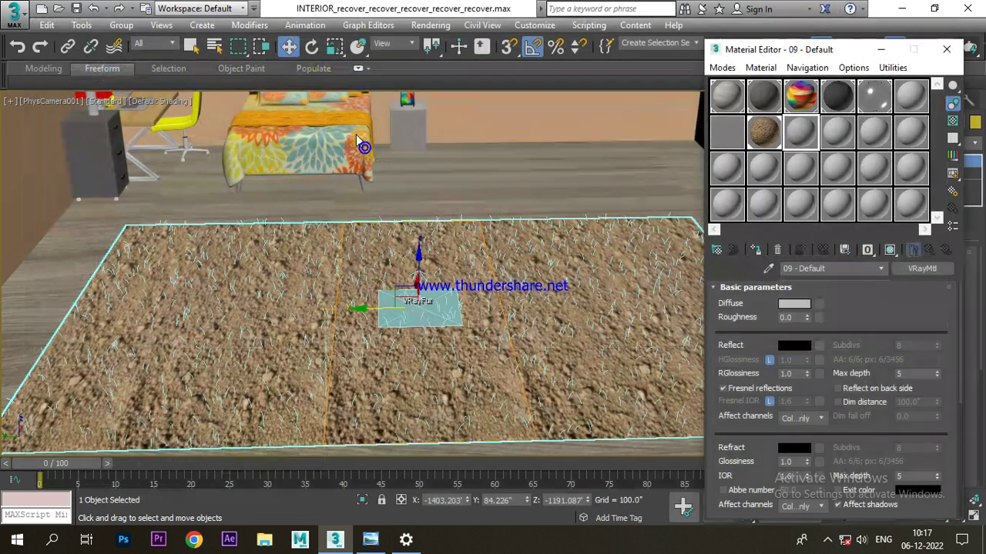
Apply the grass material to the VRayFur object and start rendering the camera view
left_click(434, 310)
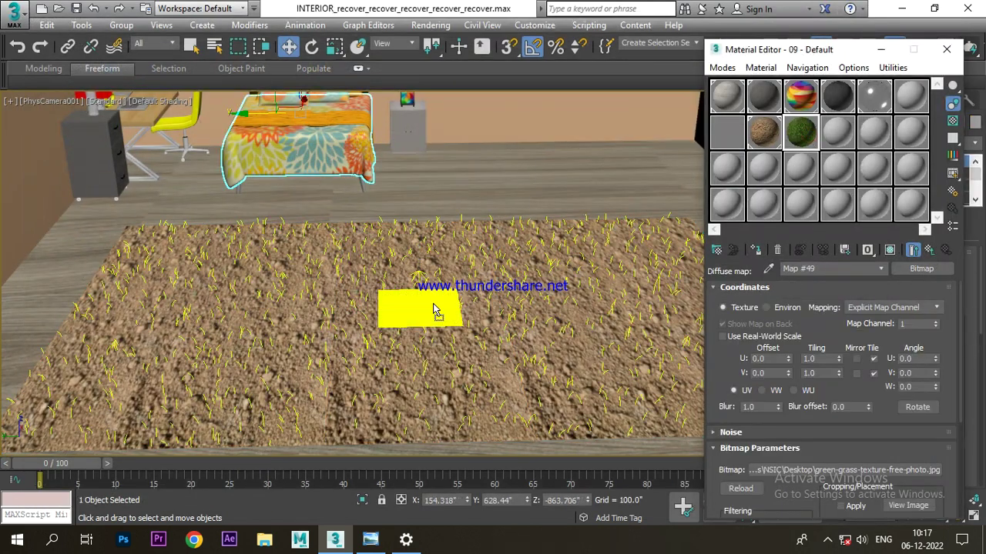
left_click(946, 49)
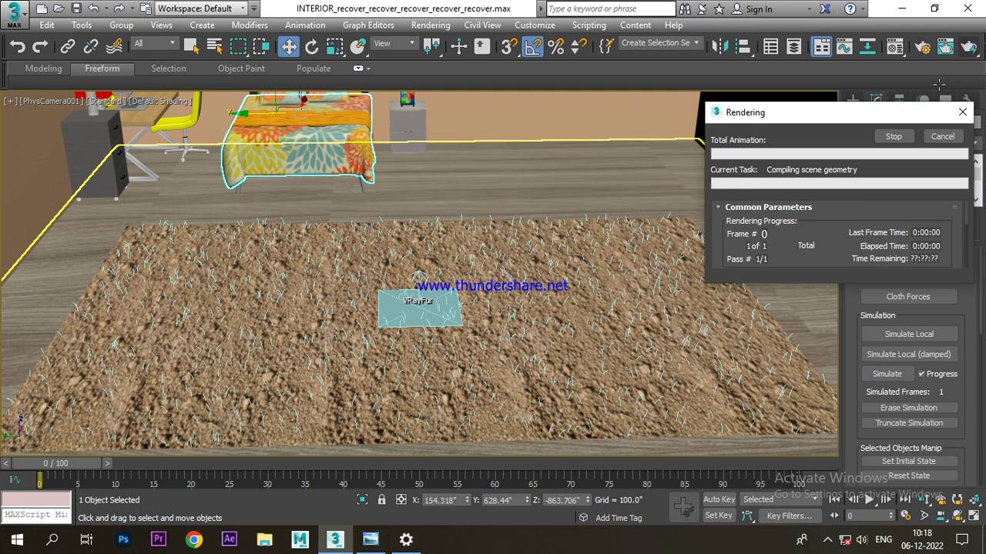
left_click(829, 543)
left_click(797, 510)
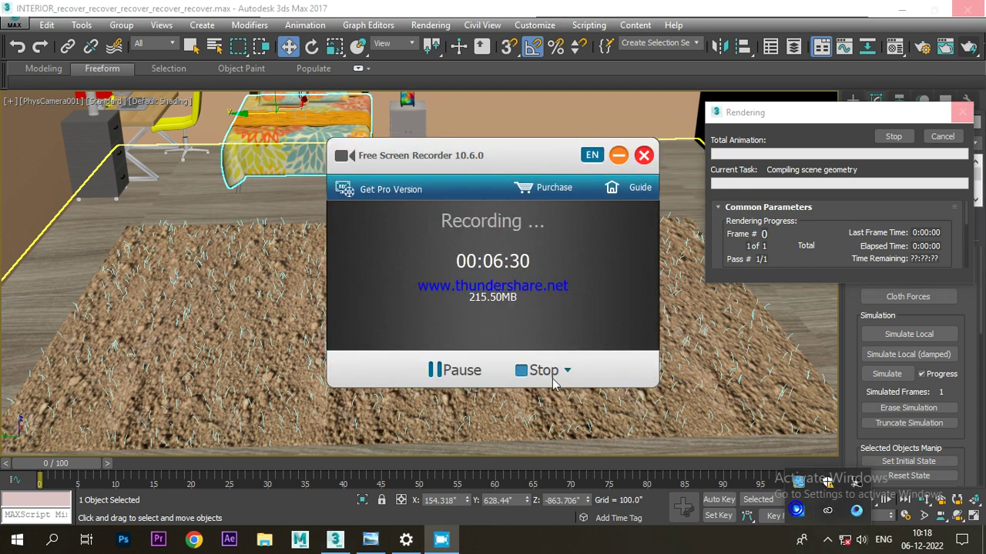